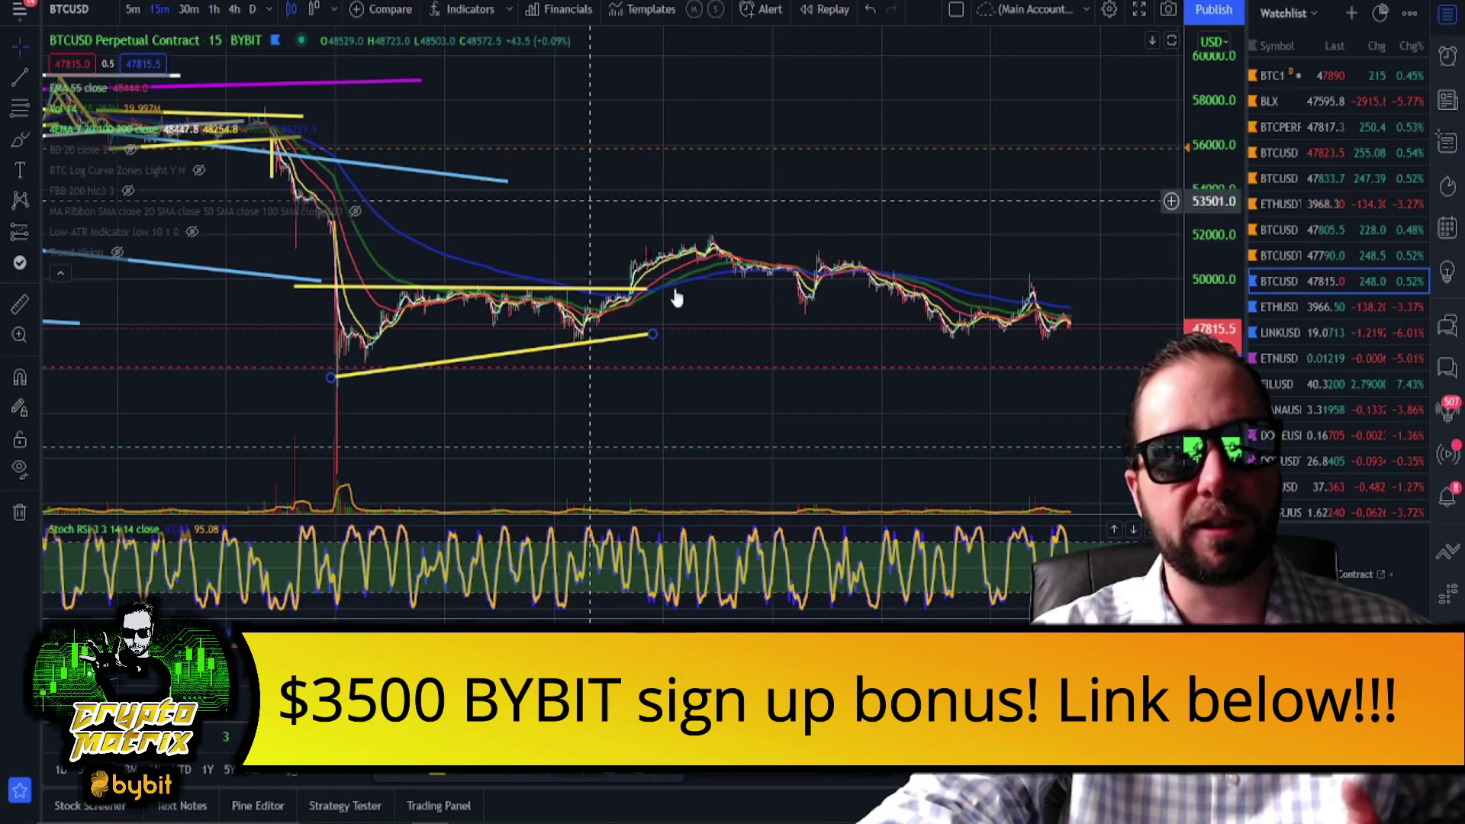
- Undo three recent trendline edits, then redo the horizontal-line shortening and endpoint move
click(870, 10)
click(870, 10)
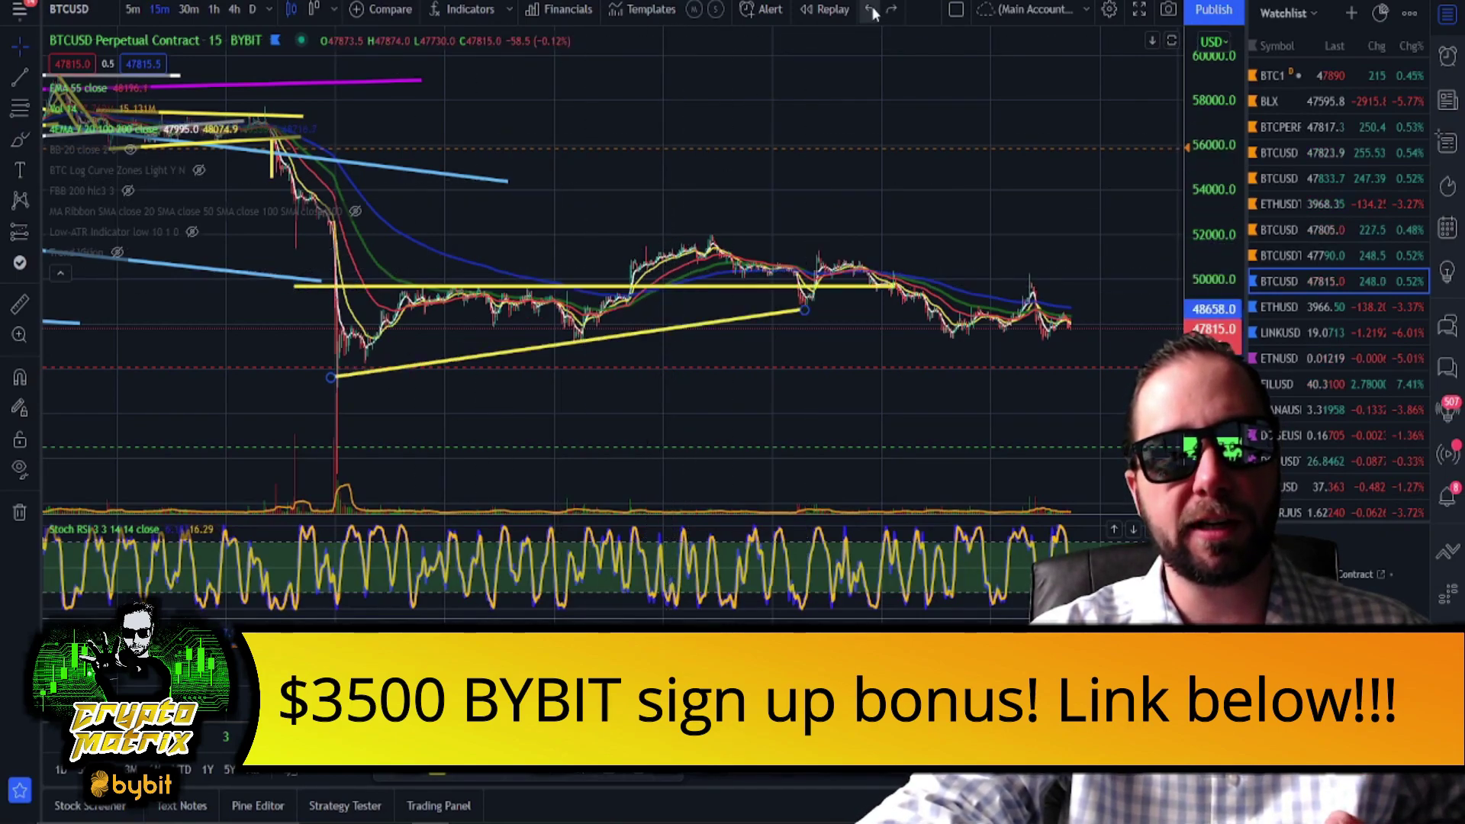
click(871, 10)
click(890, 10)
click(890, 10)
click(890, 11)
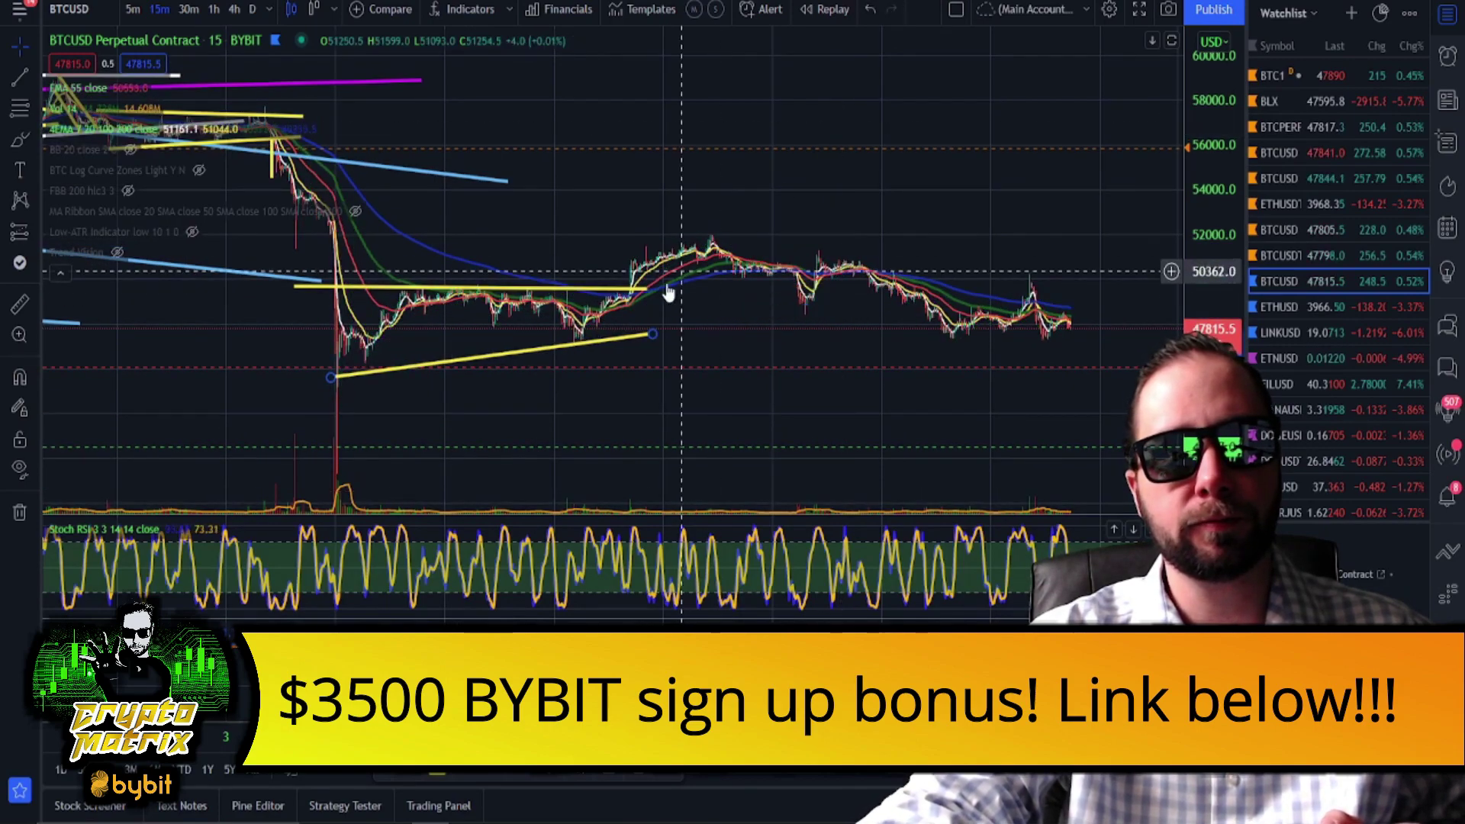
- Extend both yellow lines across the chart, sloping the upper down and lower up into a wedge
drag(646, 294, 1115, 265)
drag(293, 286, 328, 204)
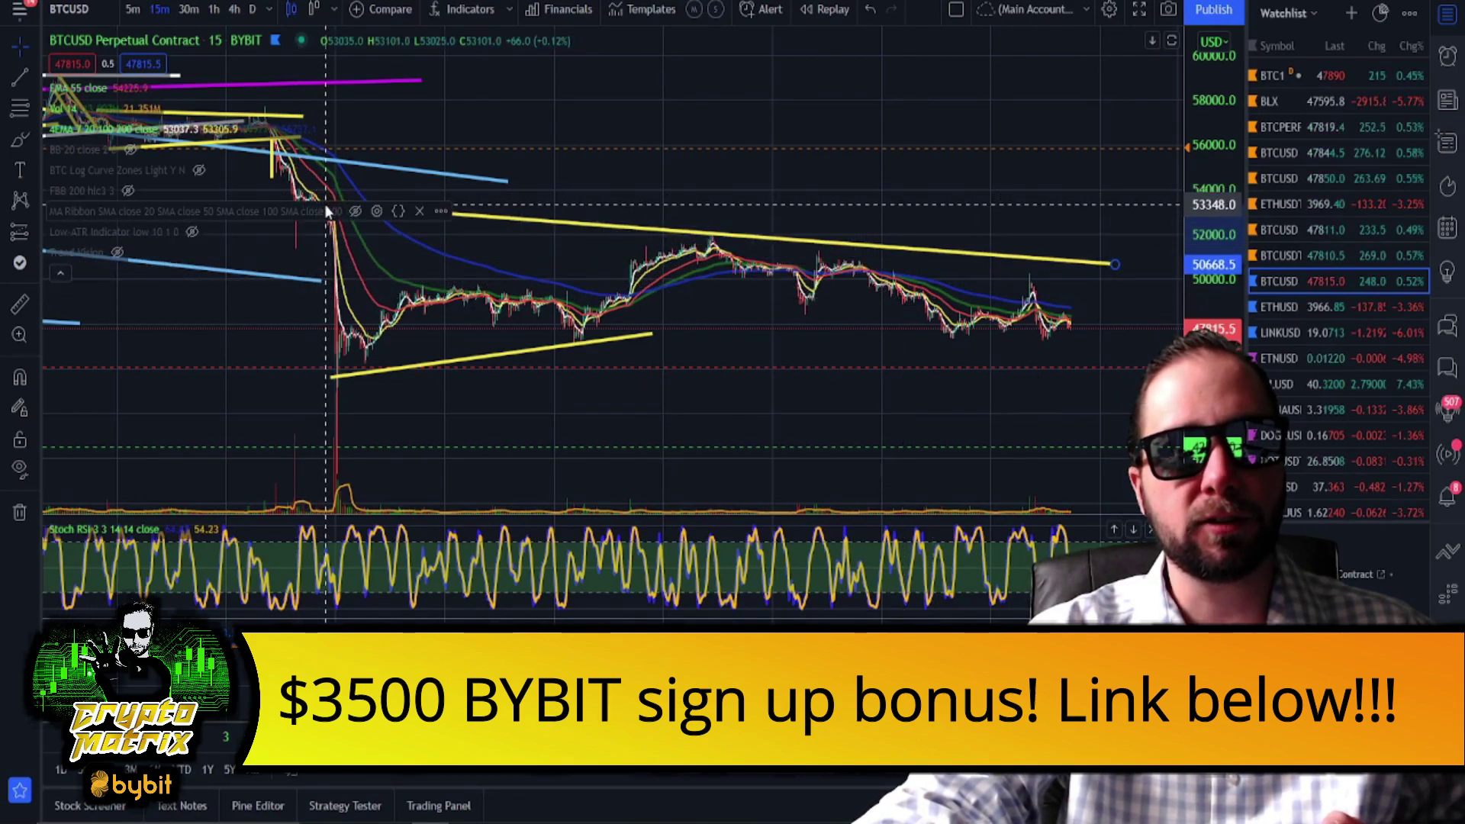
drag(653, 334, 1113, 349)
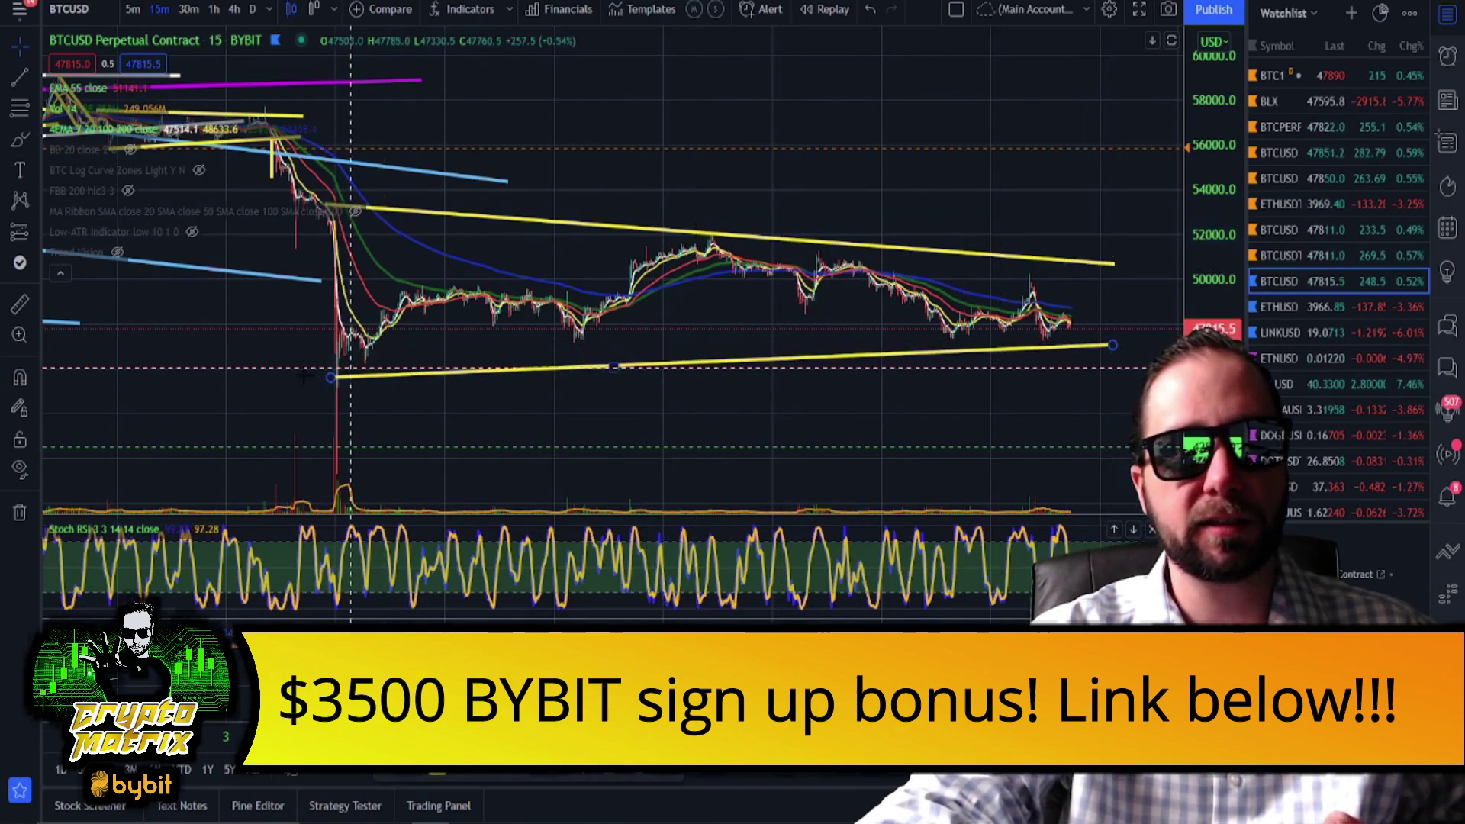
drag(336, 378, 335, 364)
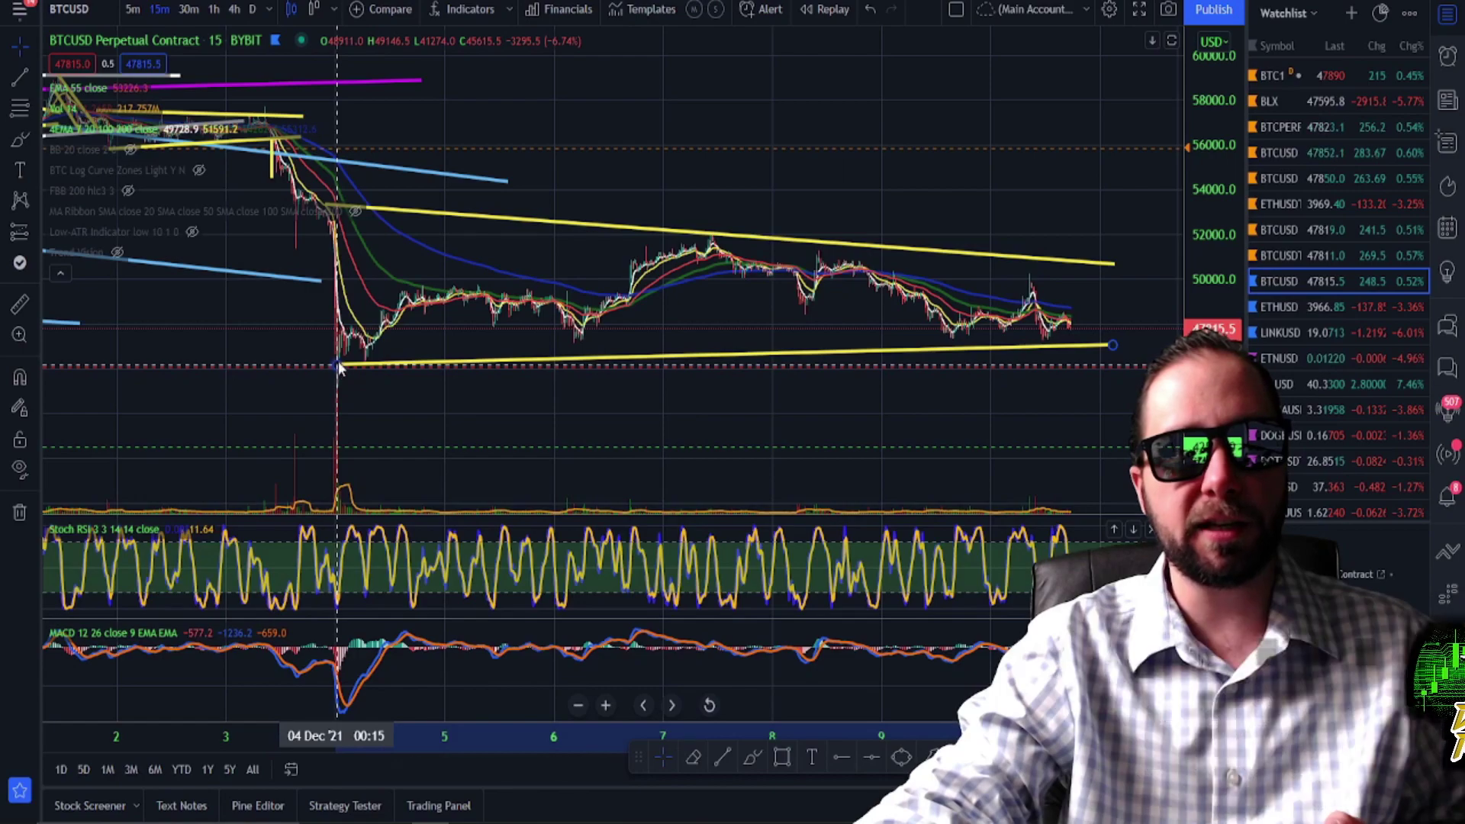
drag(1115, 348, 1125, 345)
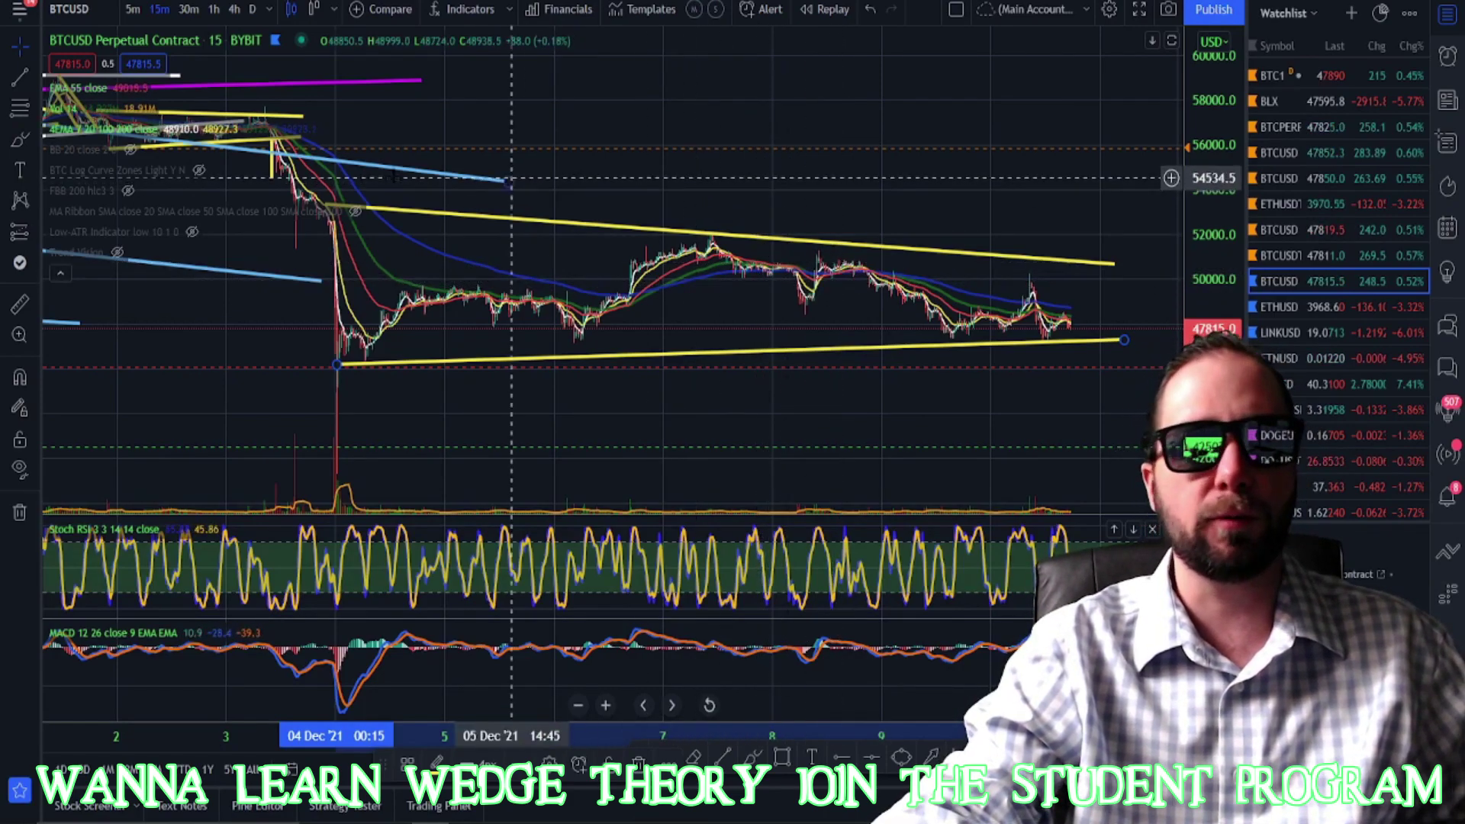
- Draw a vertical trend line at the wedge's right end rising toward 57,444, then show the 1-hour chart
click(16, 77)
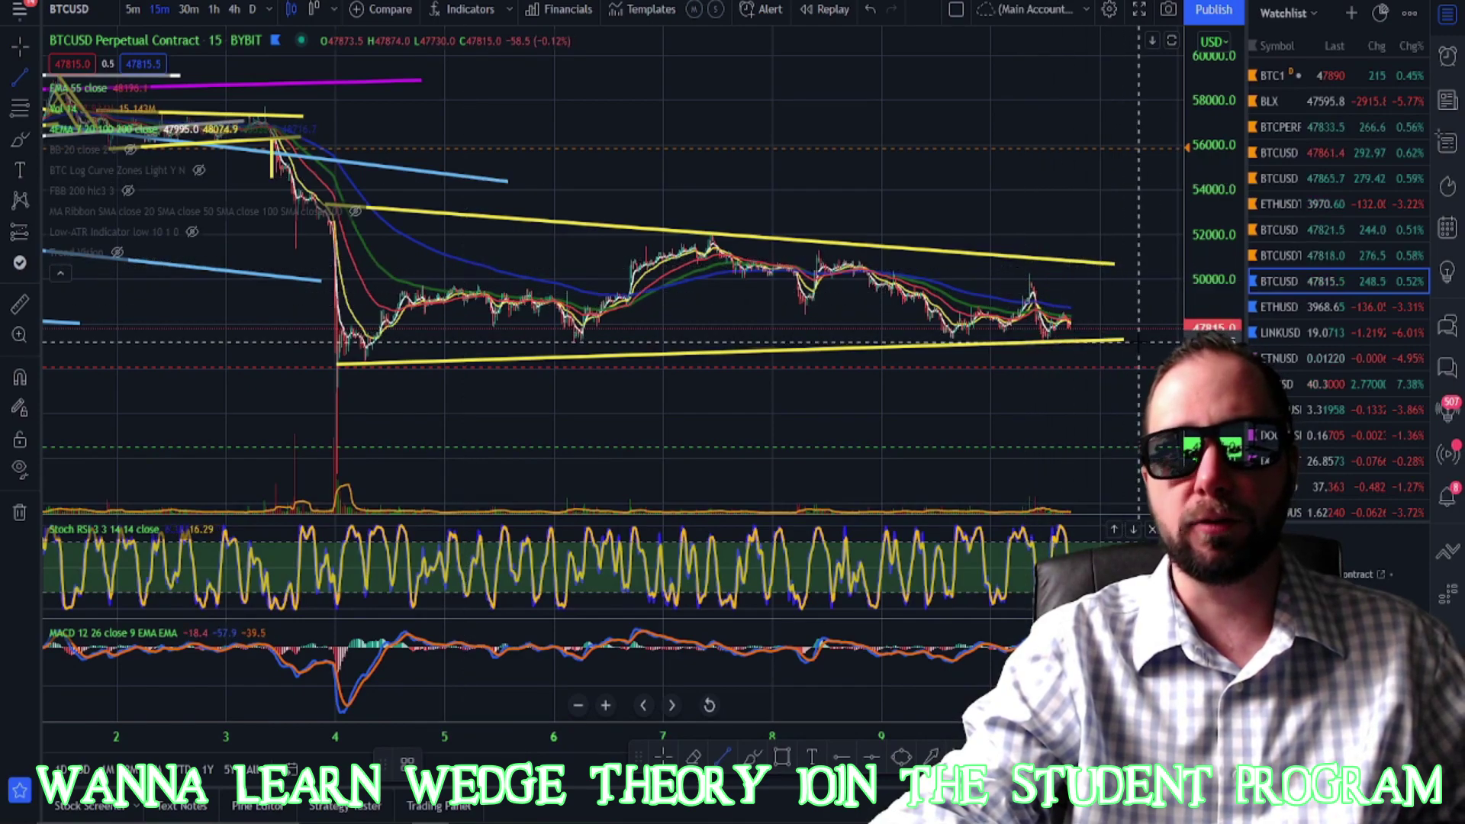
click(388, 214)
click(388, 364)
mouse_move(388, 339)
mouse_down()
mouse_move(478, 281)
mouse_move(802, 220)
mouse_move(1116, 237)
mouse_up()
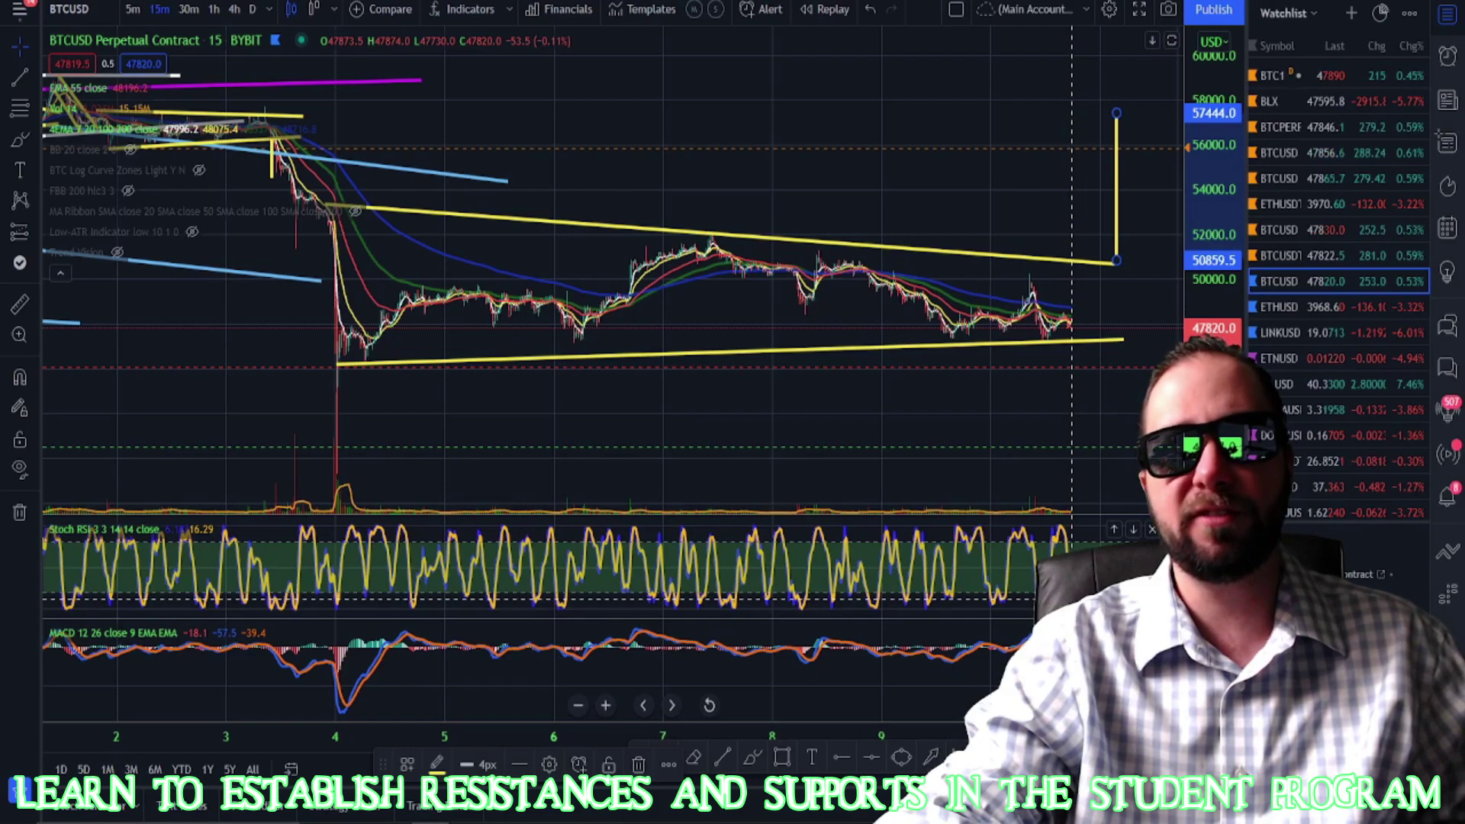
click(211, 10)
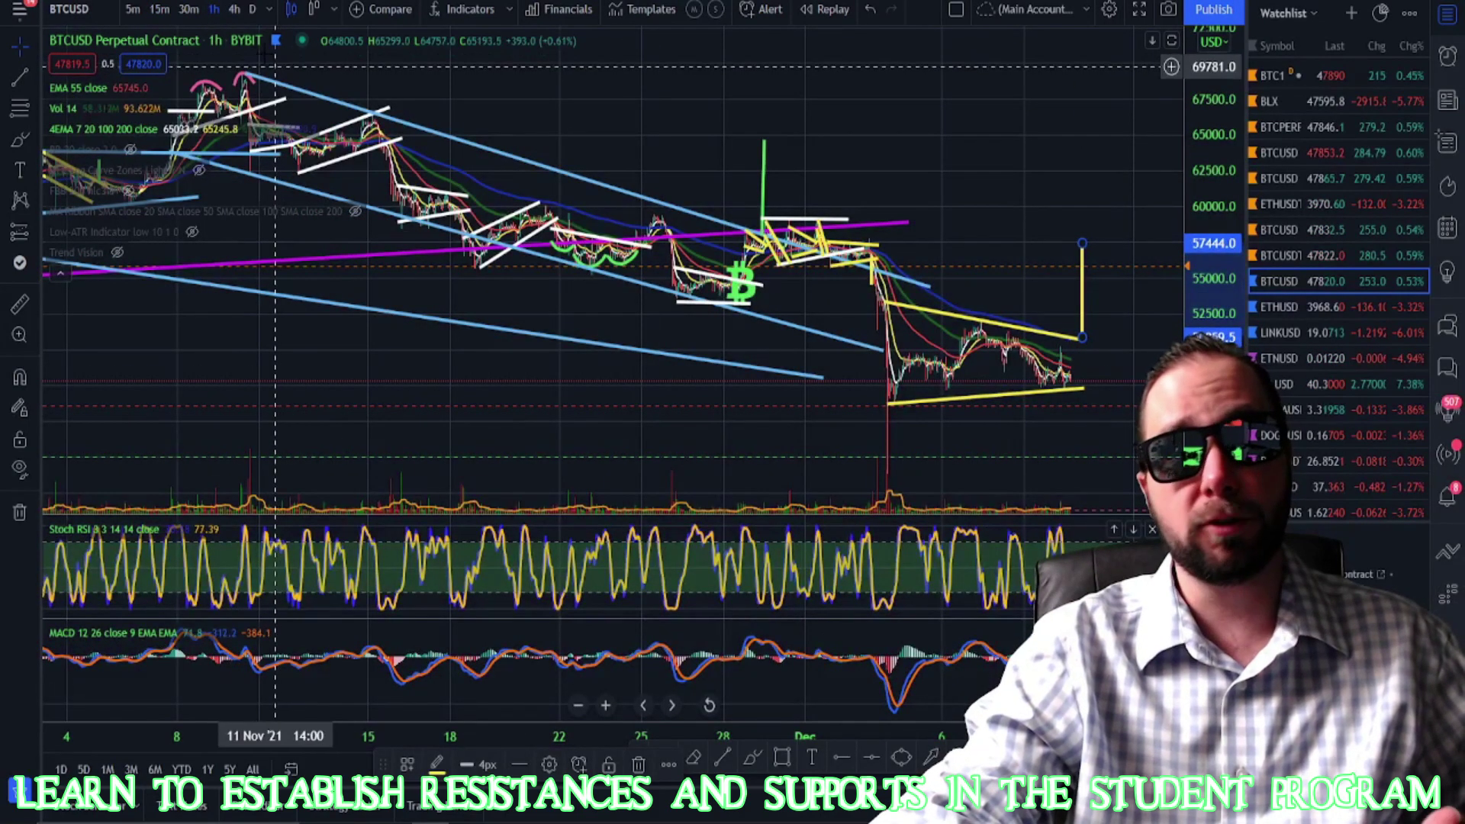
- View BTCUSD on the 4h and daily intervals, then return to 1h
click(233, 9)
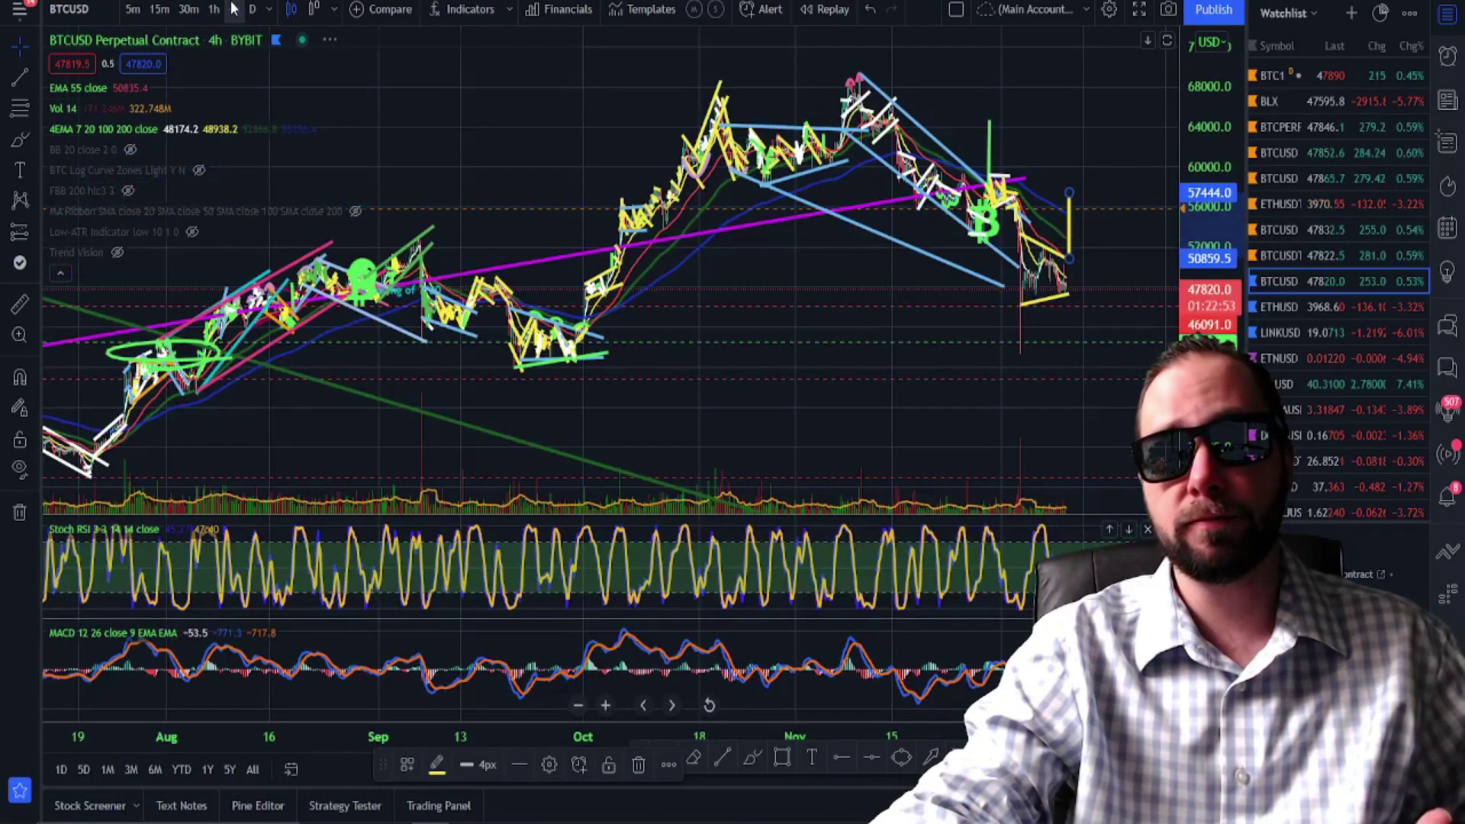
click(252, 10)
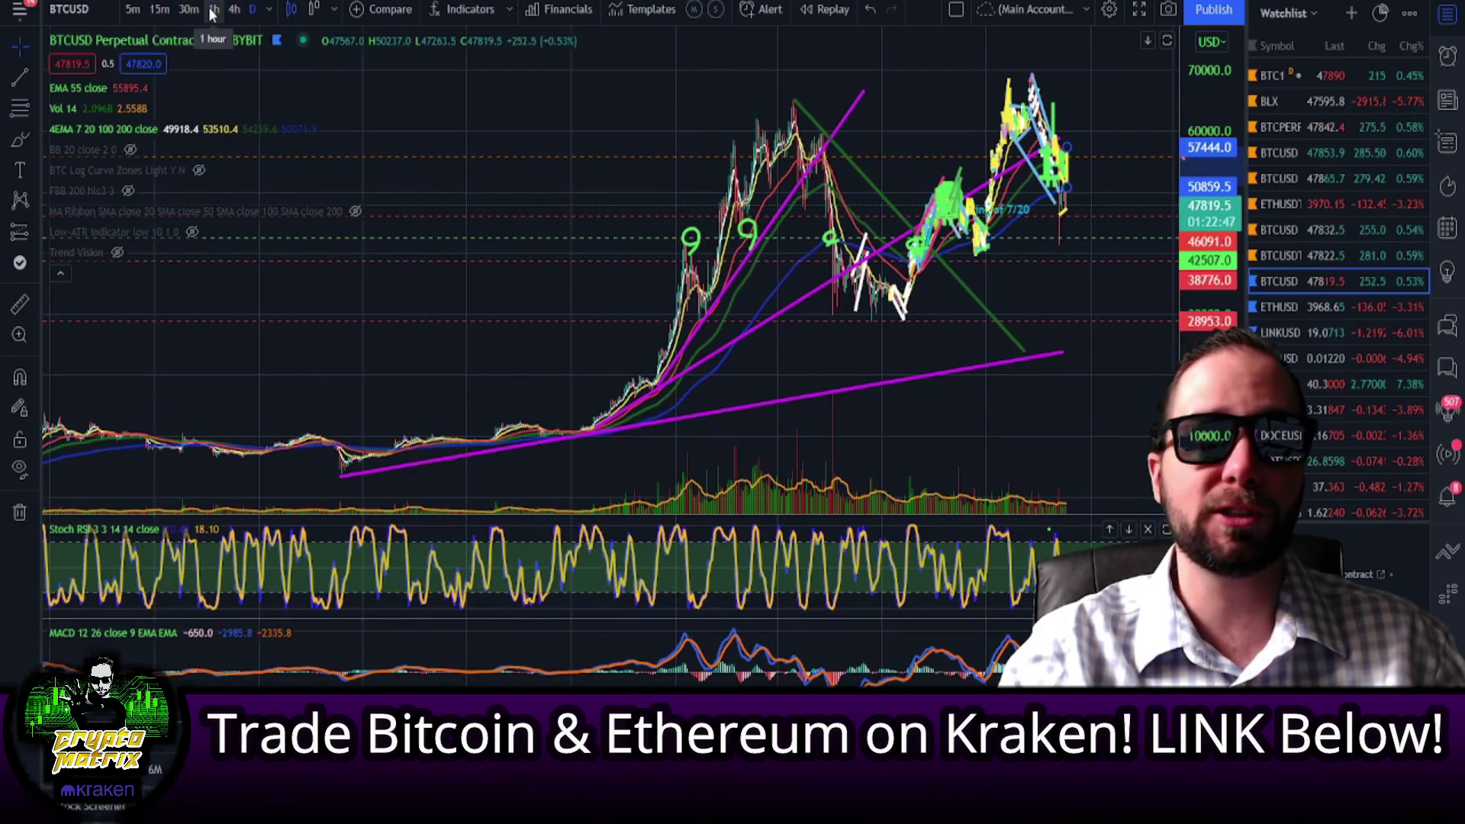
click(213, 11)
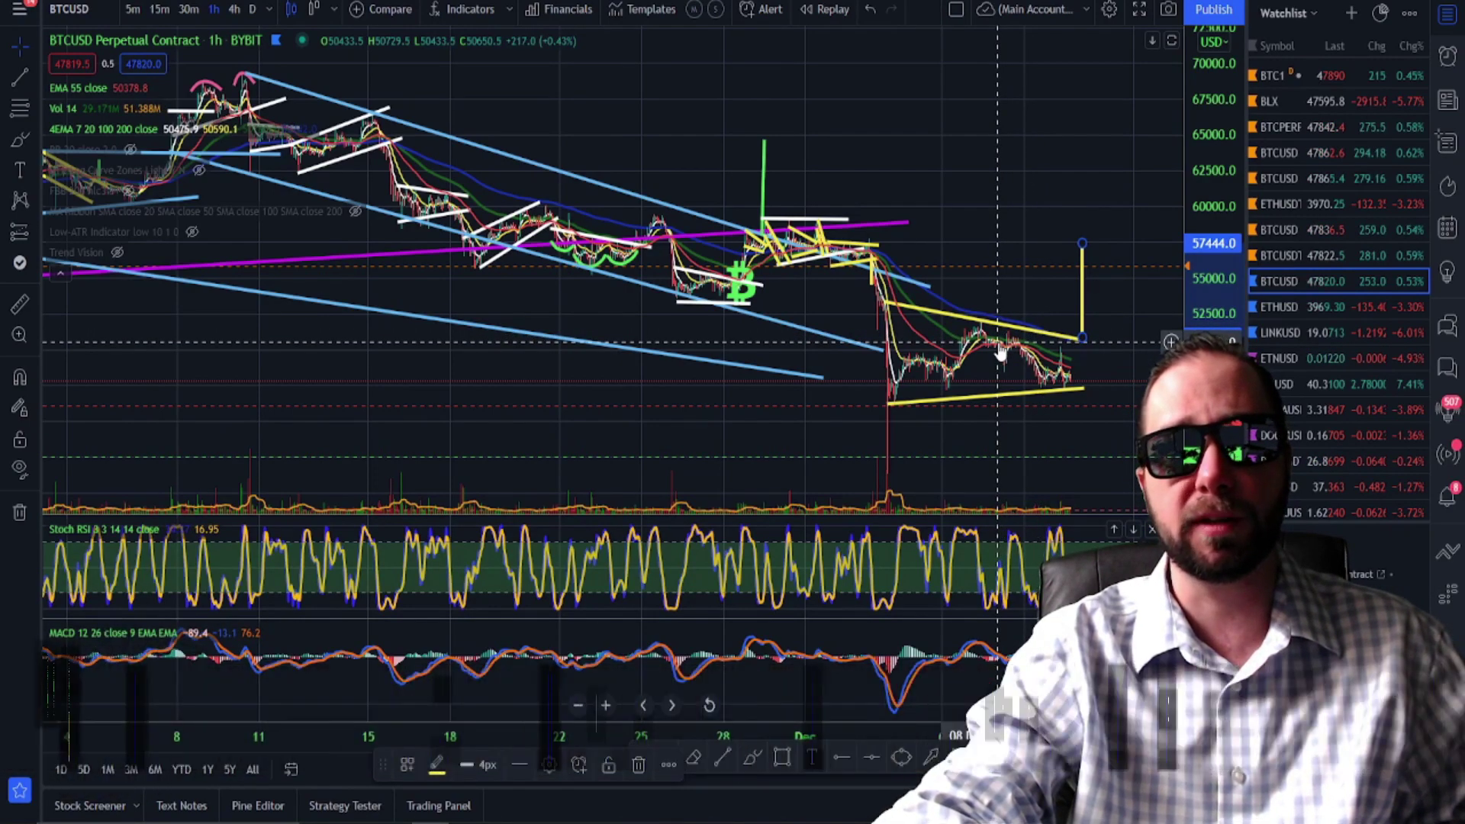
- Zoom in, sketch green arcs and a support line over the bounces, then undo them
scroll(961, 344, up, 5)
scroll(917, 328, up, 2)
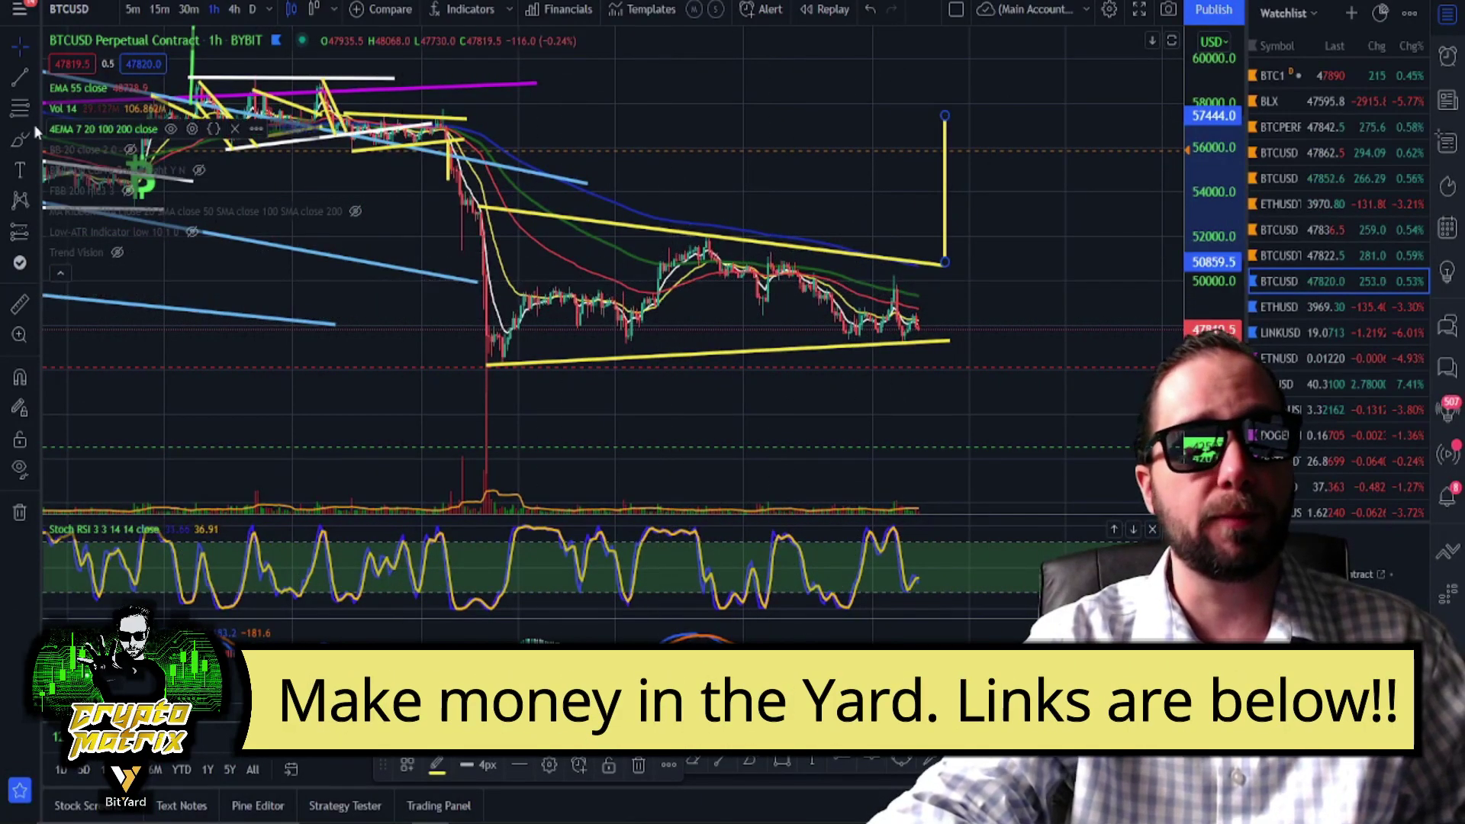
click(22, 139)
click(489, 299)
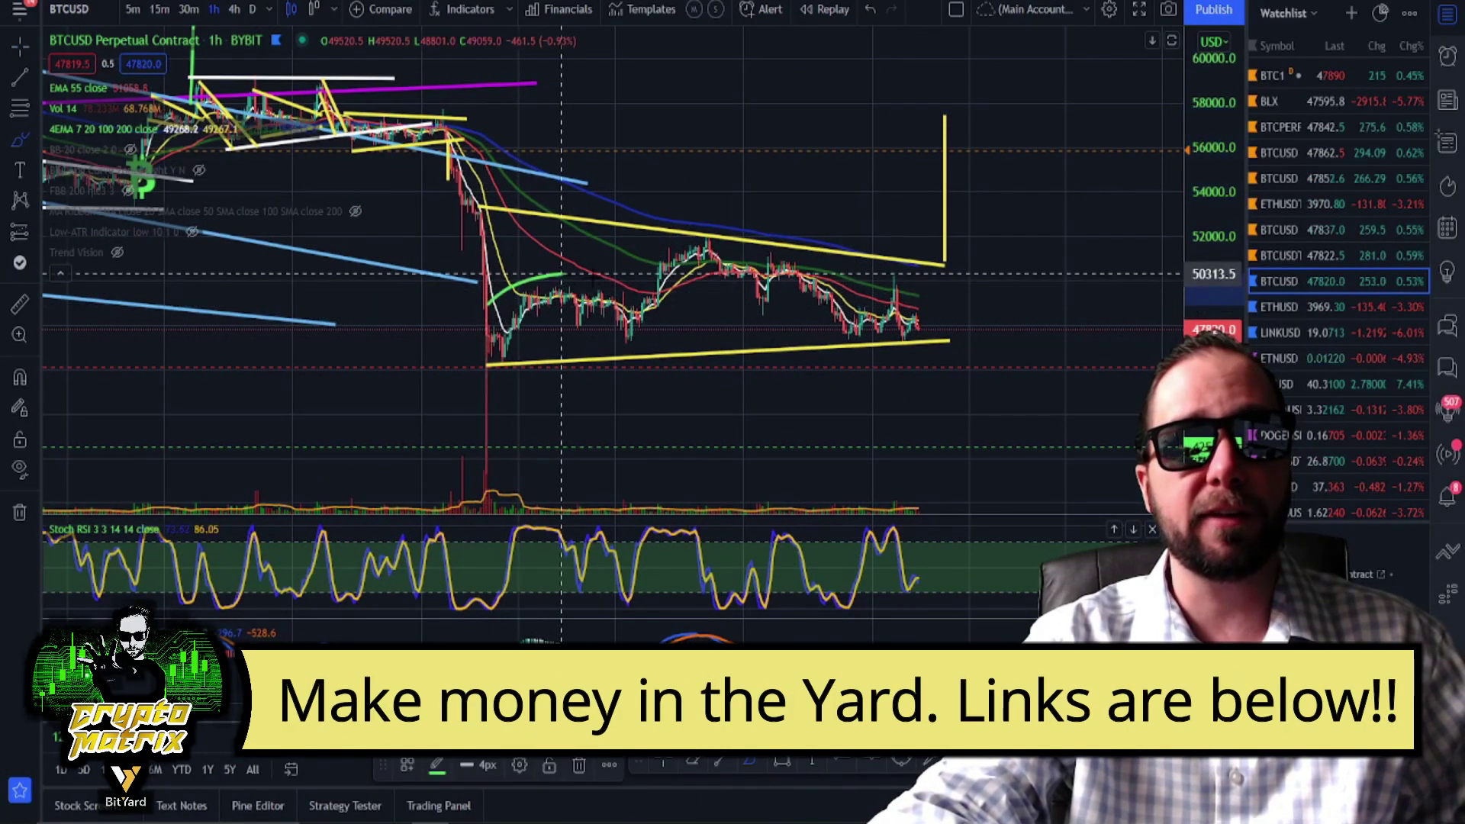
mouse_move(645, 273)
mouse_down()
mouse_move(724, 238)
mouse_move(828, 276)
mouse_move(926, 286)
mouse_move(942, 311)
mouse_up()
drag(524, 365, 966, 329)
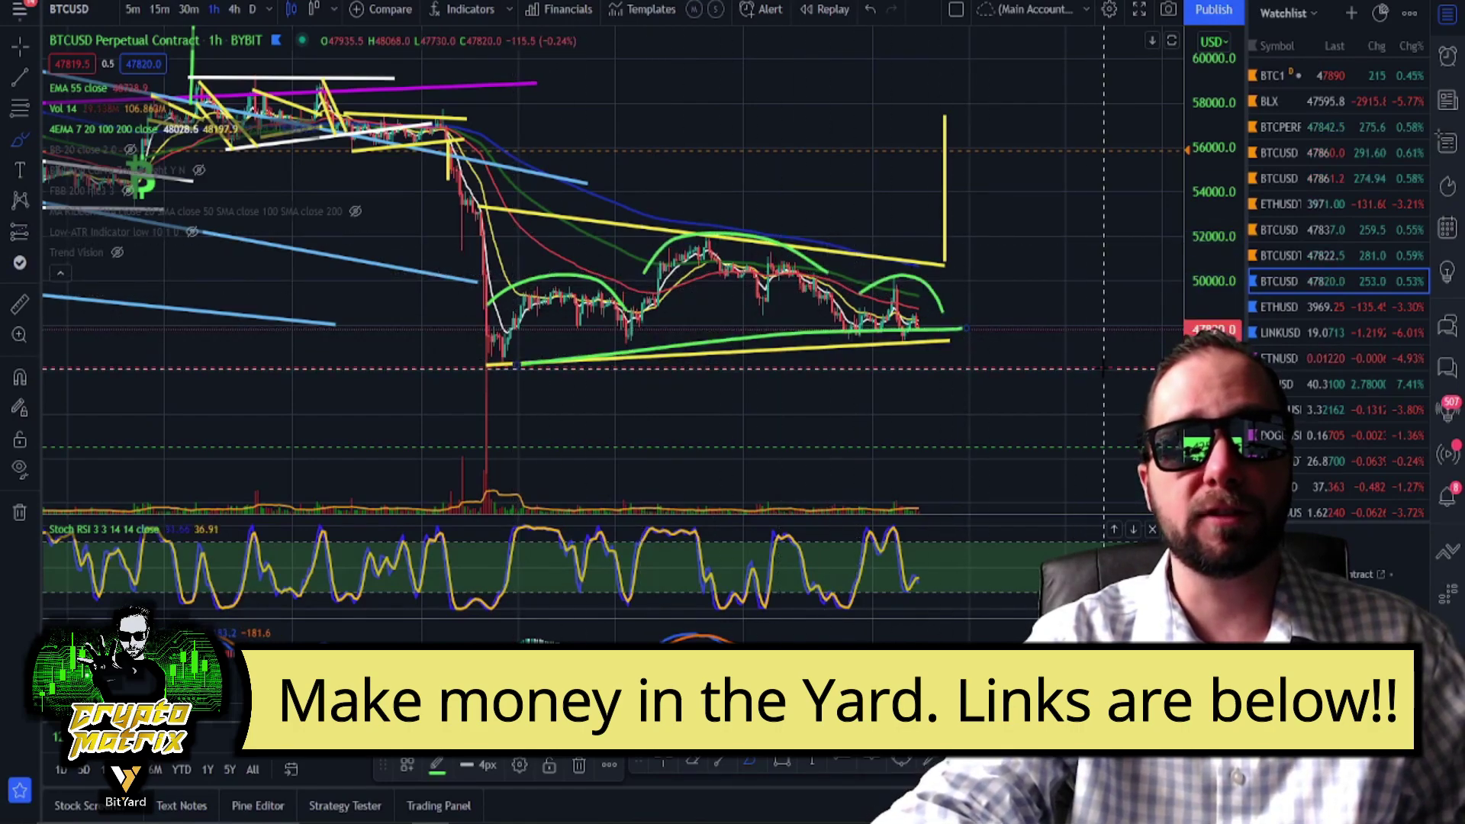
click(867, 8)
click(867, 7)
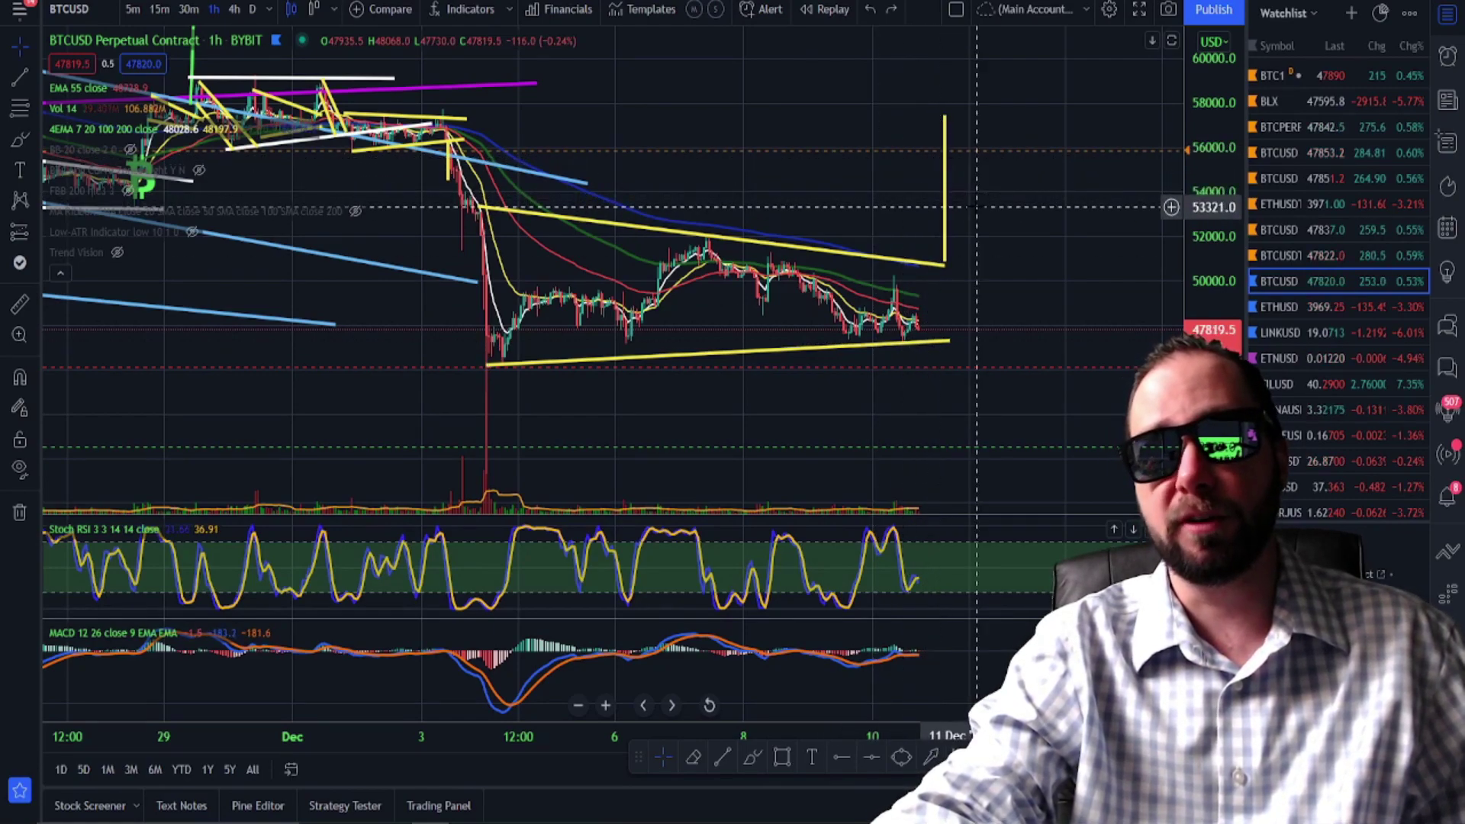
- Drag the yellow vertical line down so it hangs from the lower trendline near 47,820
mouse_move(945, 231)
mouse_down()
mouse_move(987, 324)
mouse_move(931, 455)
mouse_up()
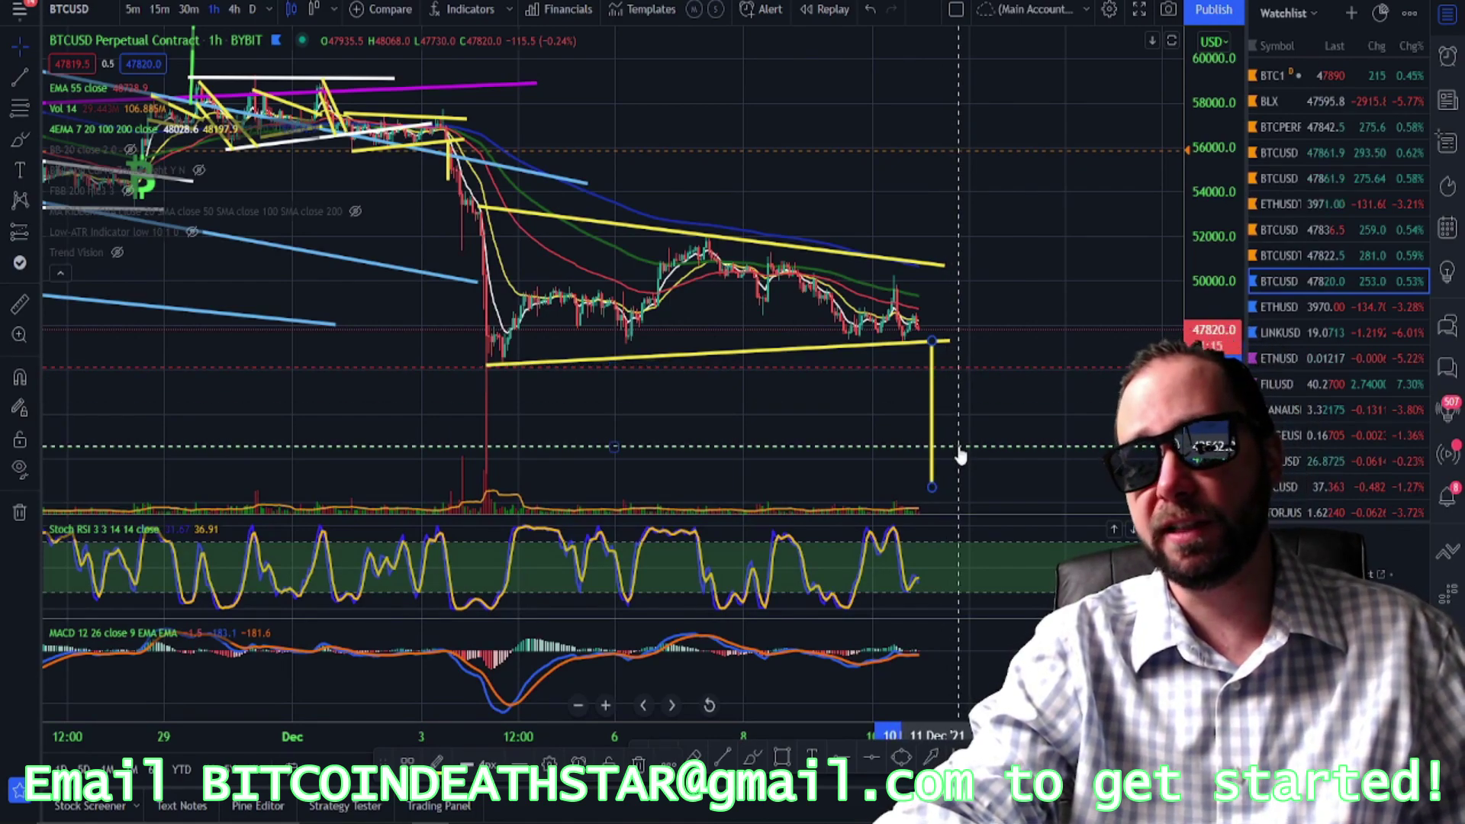
- Show the 4h interval, then switch to the daily (D) interval
click(234, 10)
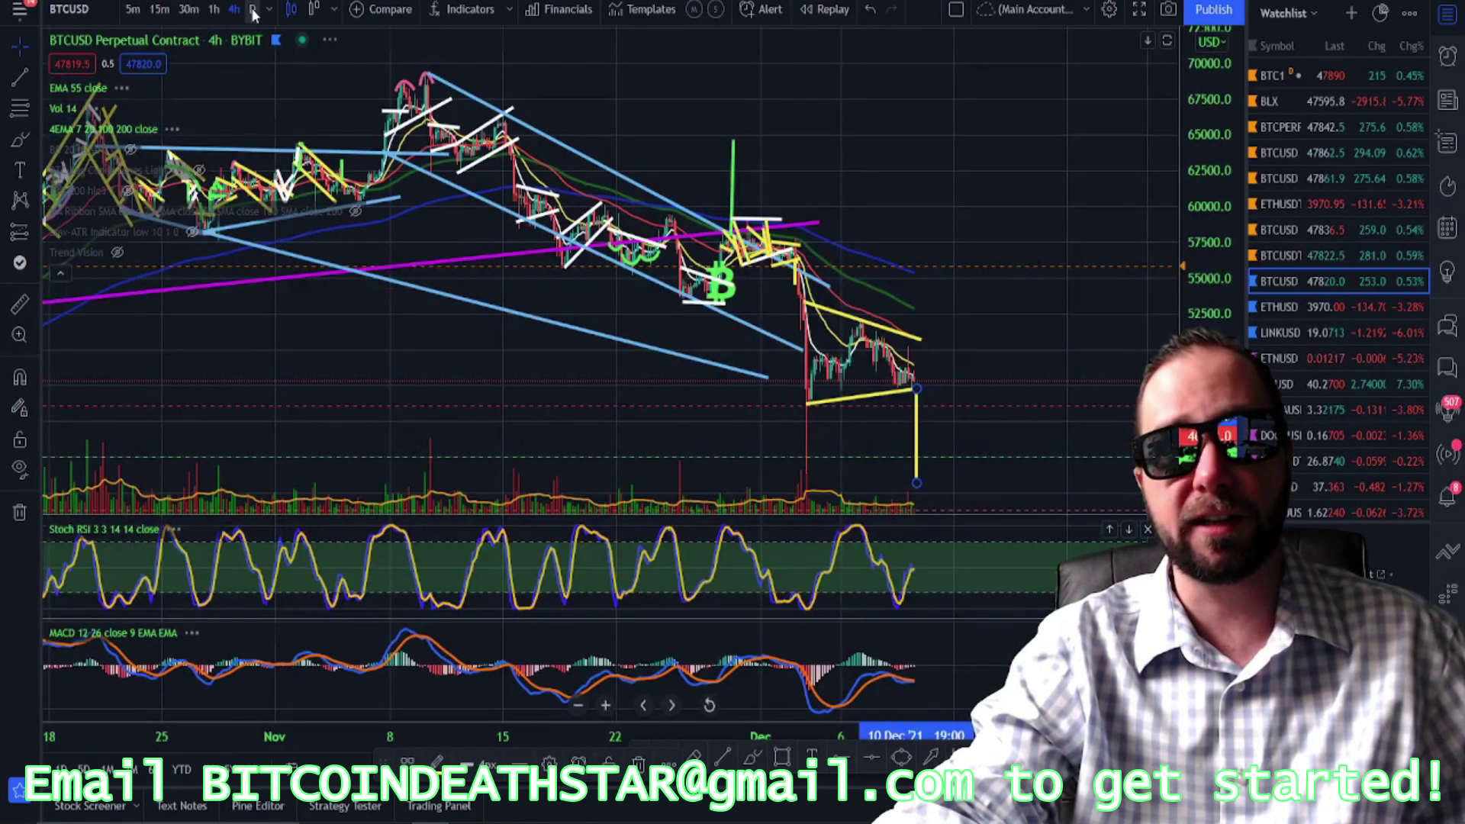
click(252, 9)
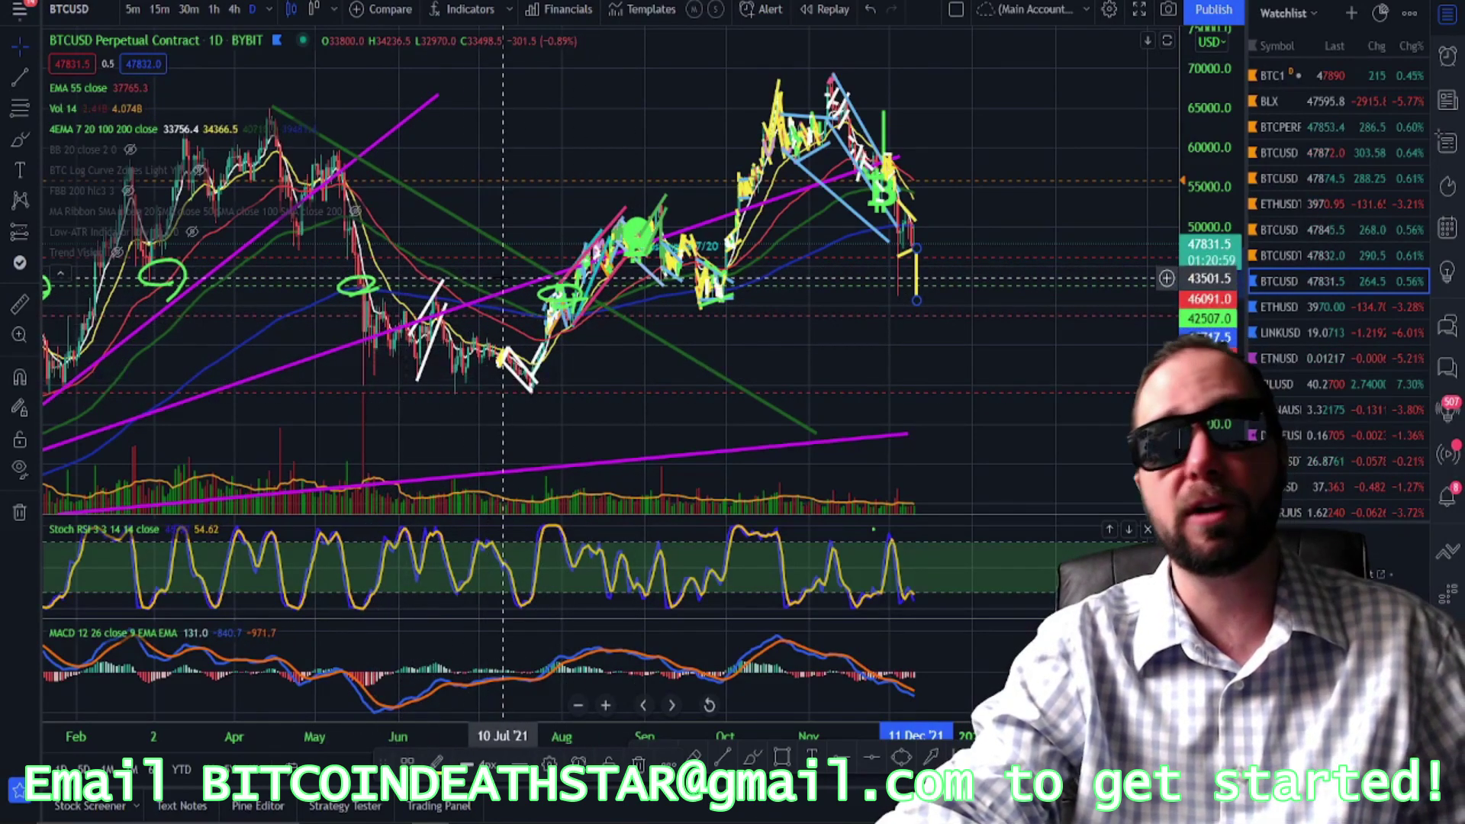
click(19, 140)
mouse_move(967, 164)
mouse_down()
mouse_move(916, 99)
mouse_move(706, 160)
mouse_move(877, 240)
mouse_move(946, 223)
mouse_move(1144, 222)
mouse_up()
key(ctrl+z)
drag(874, 305, 1165, 315)
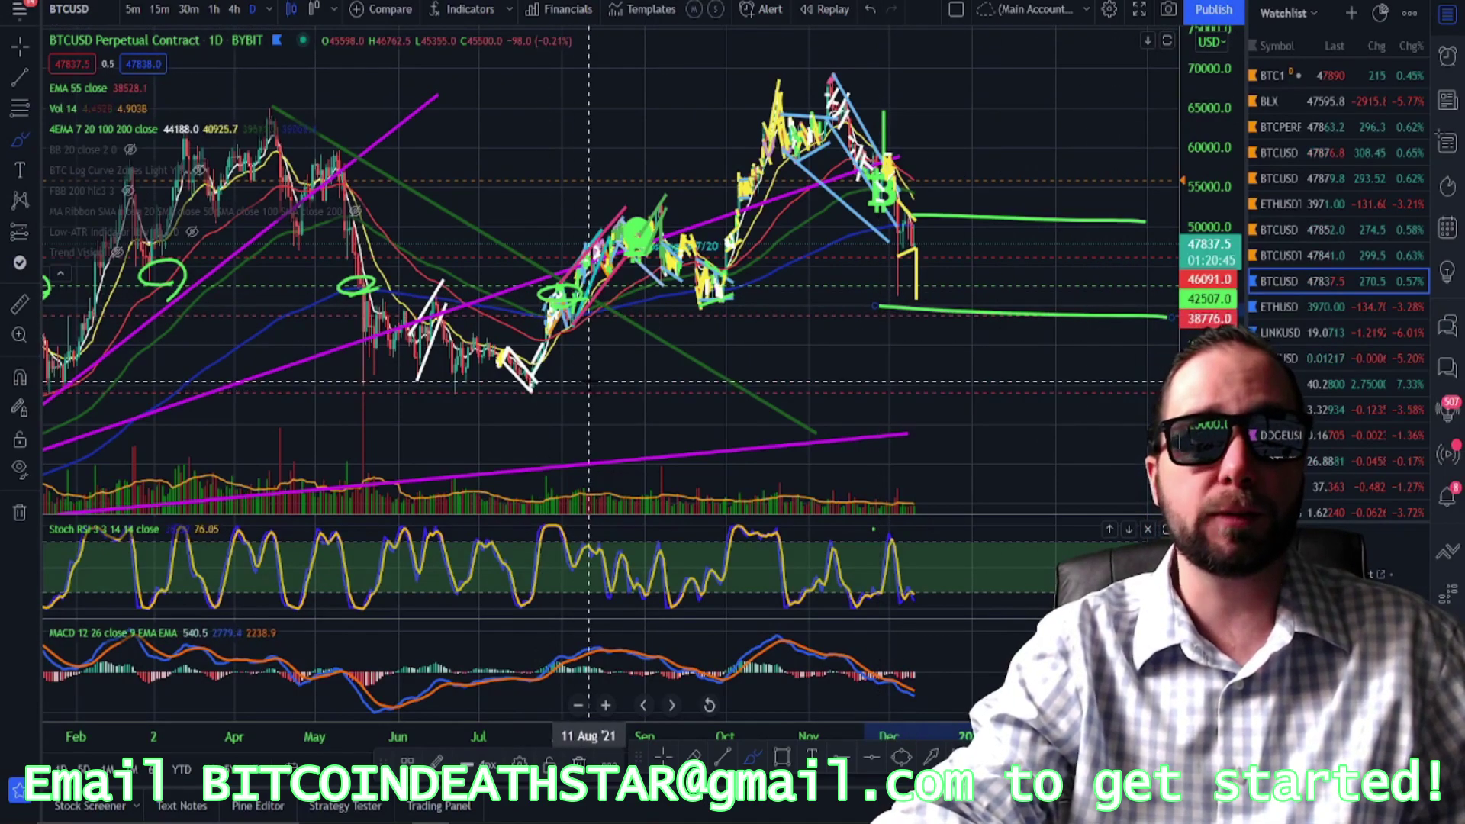
drag(579, 402, 721, 459)
drag(859, 408, 755, 328)
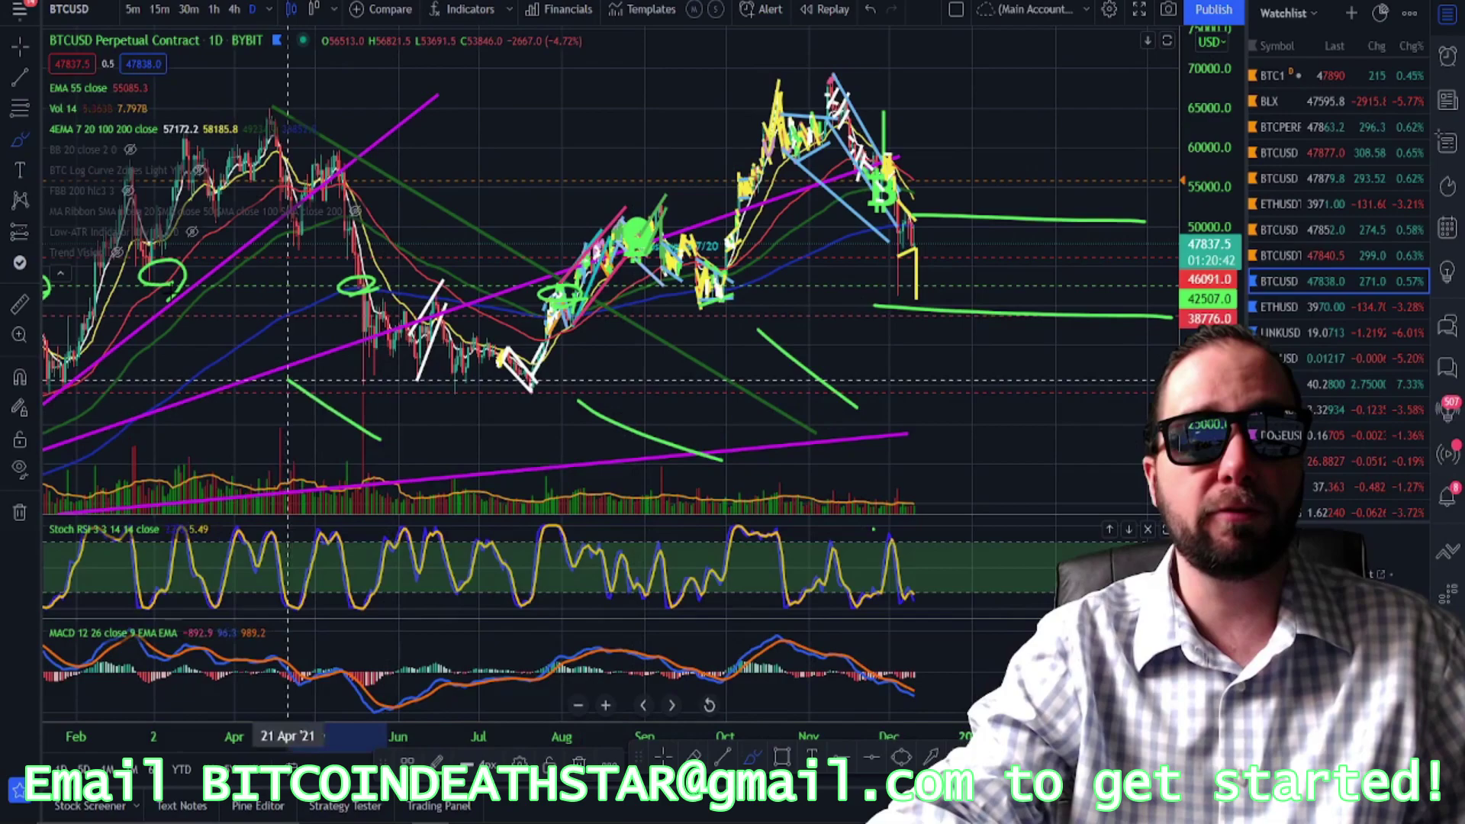
drag(378, 438, 168, 294)
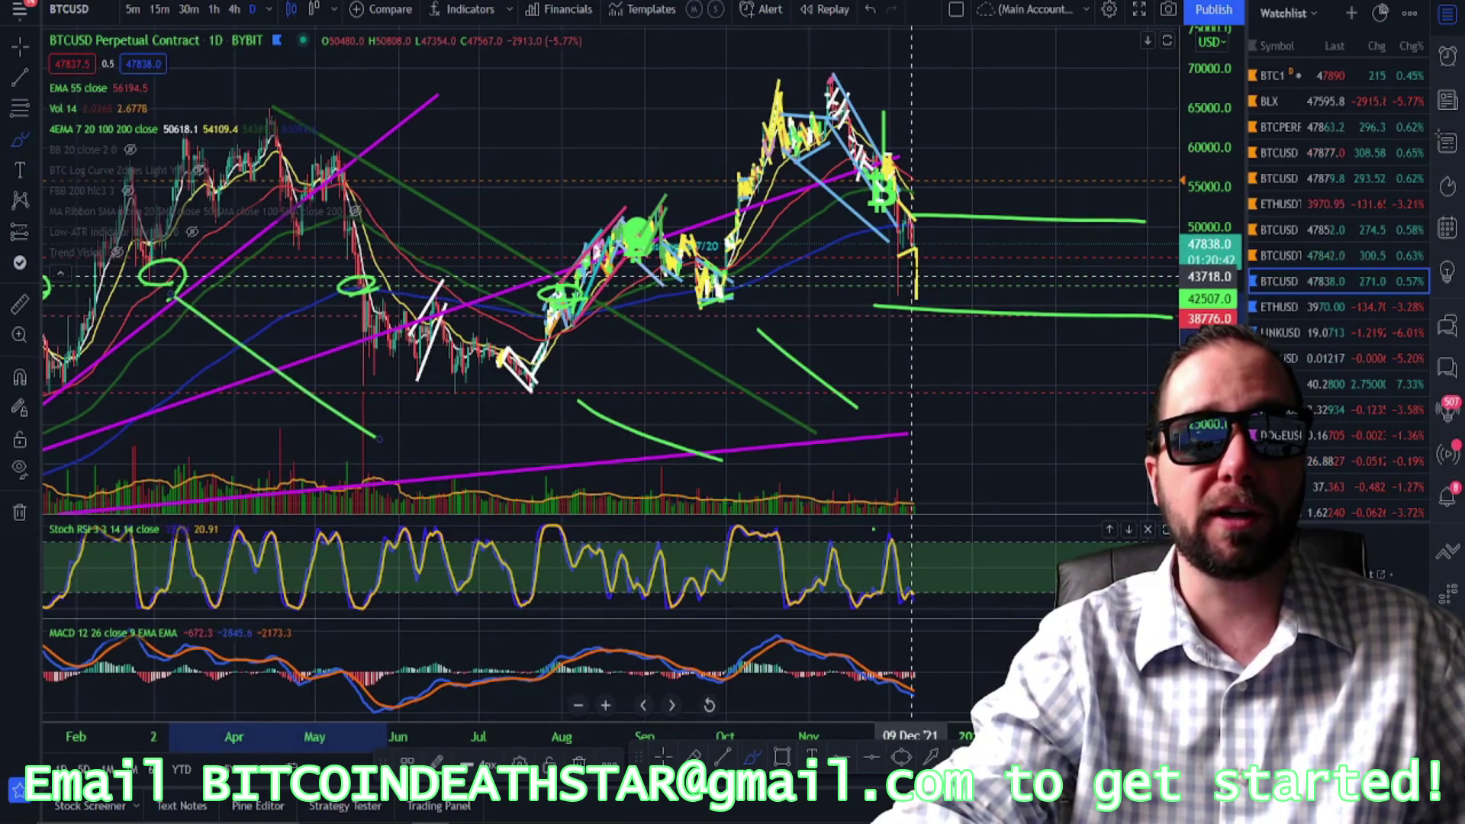
click(873, 12)
click(873, 12)
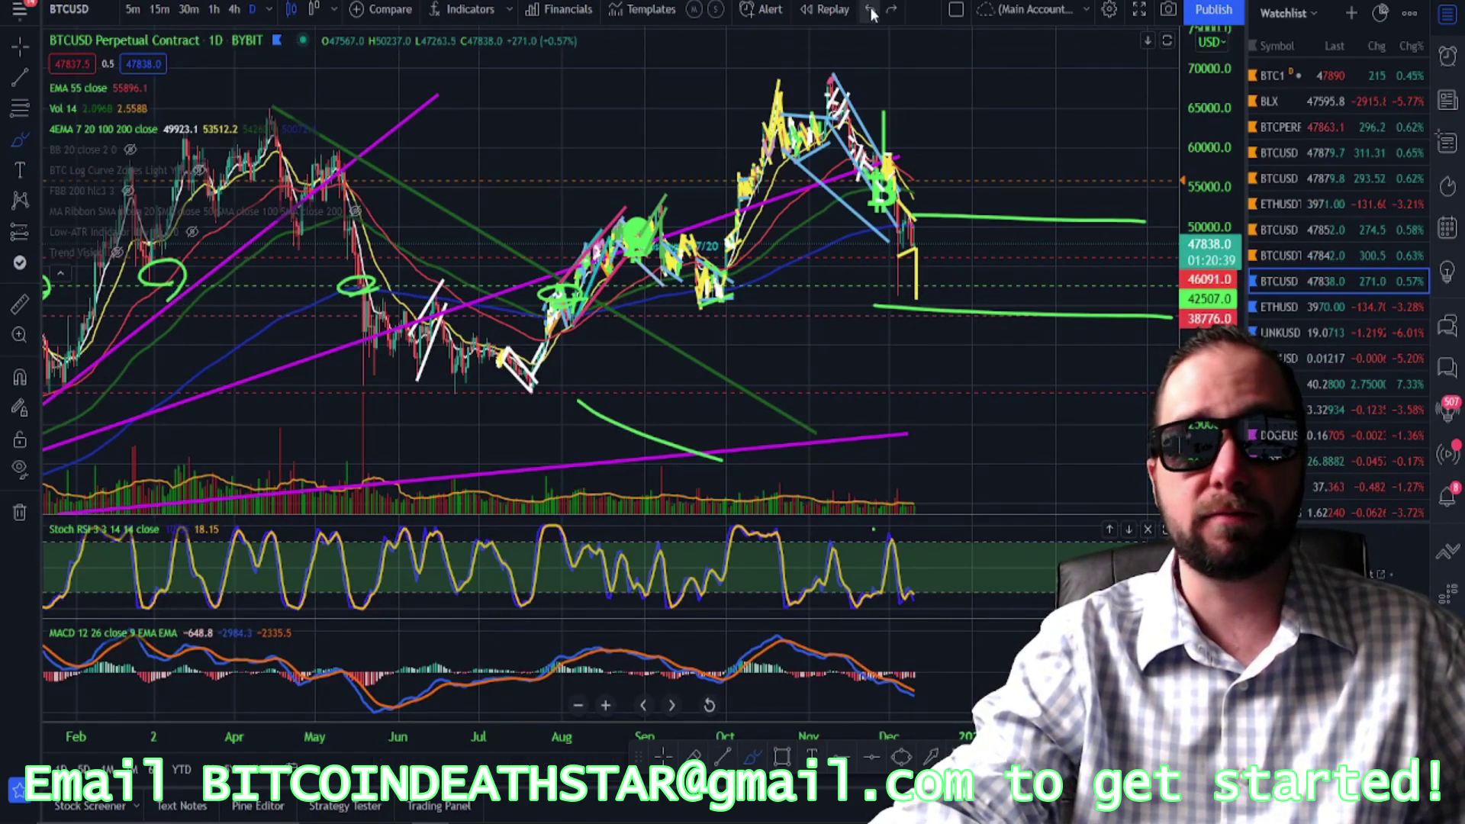
click(873, 12)
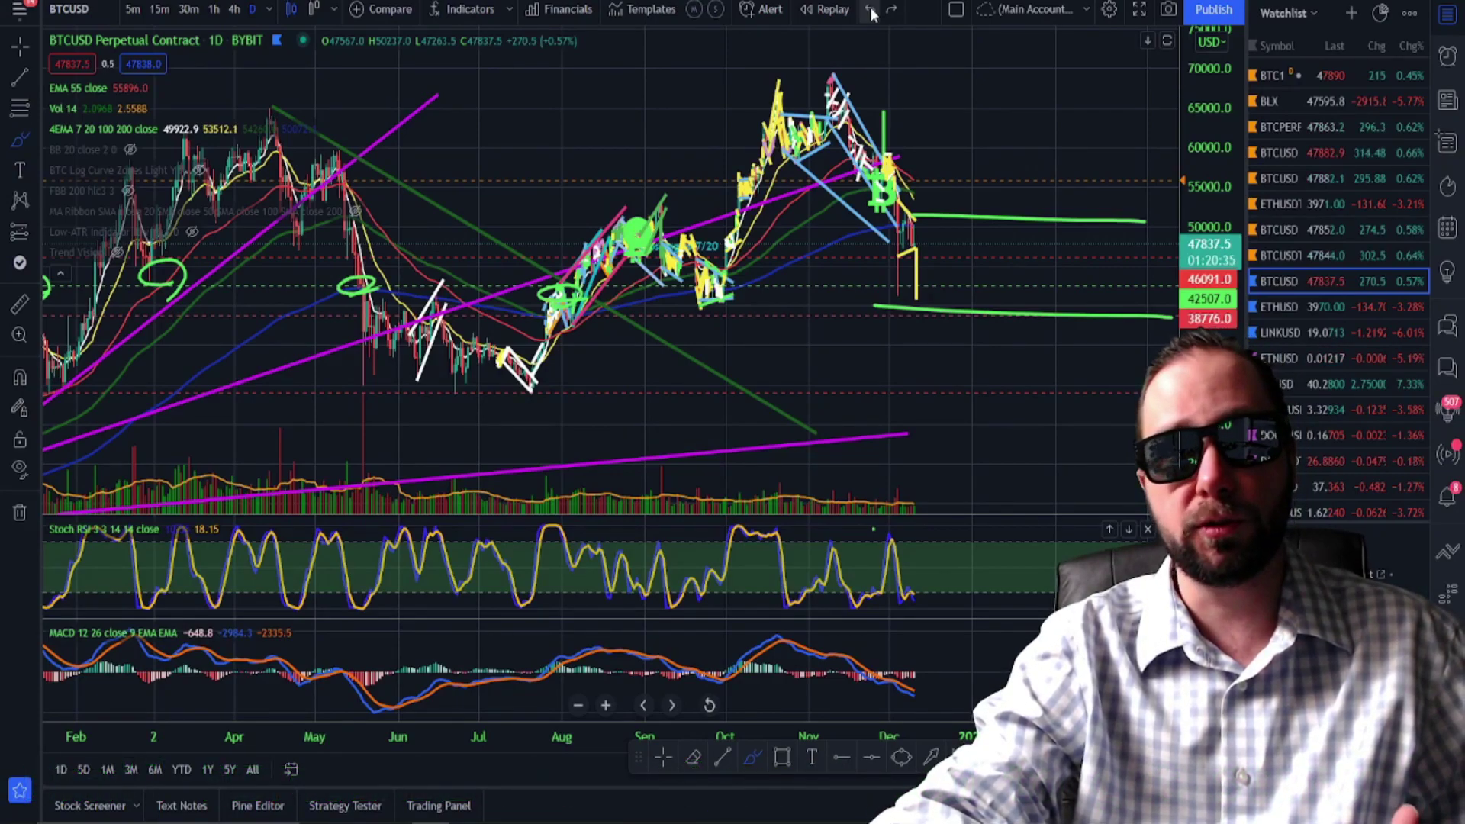
click(873, 11)
click(873, 11)
- Zoom out the daily chart, then try a green circle and an arc over the highs, undoing each
scroll(427, 229, down, 5)
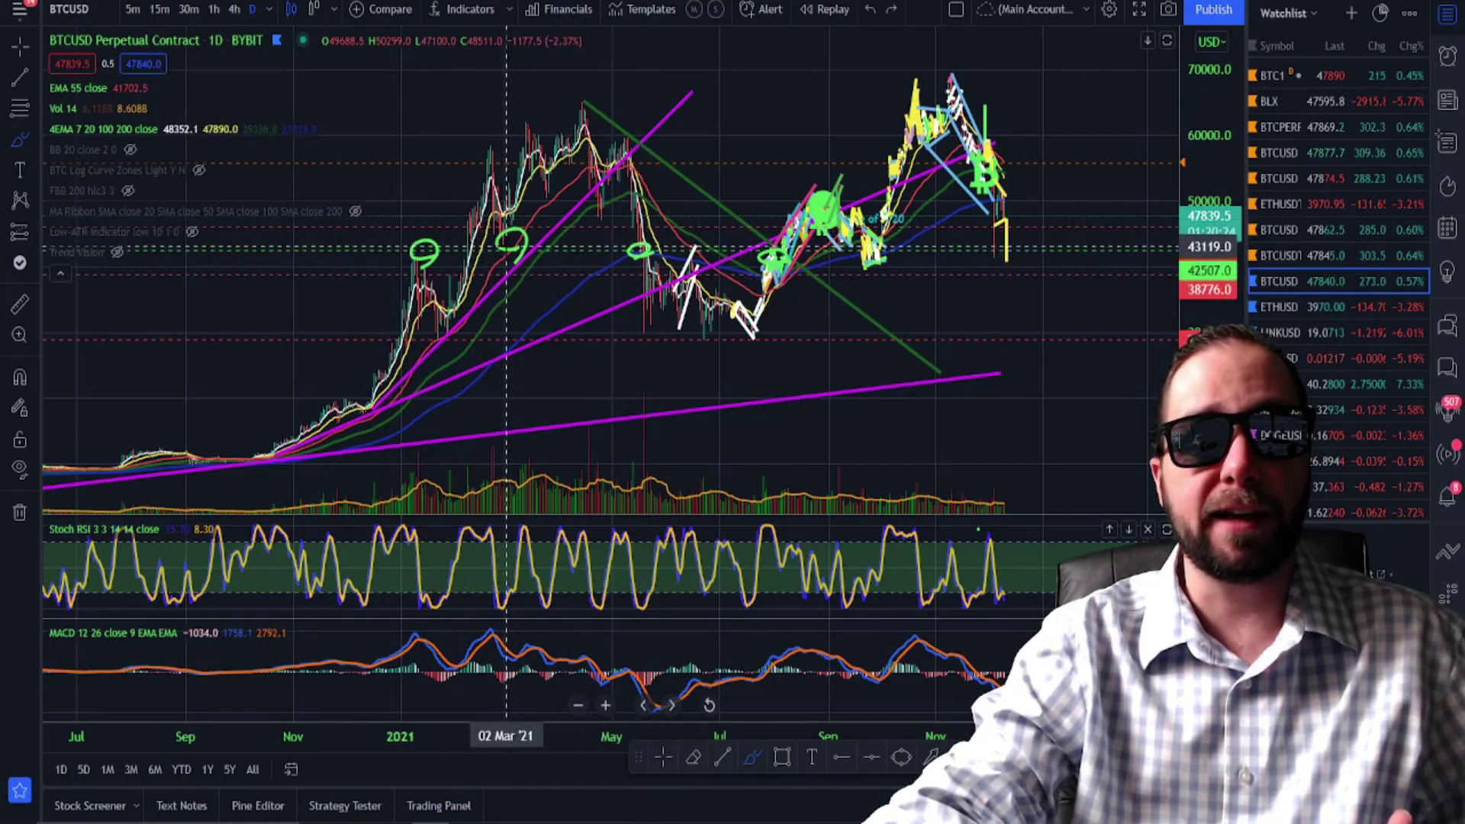
mouse_move(1030, 257)
mouse_down()
mouse_move(878, 265)
mouse_move(1061, 245)
mouse_move(1022, 264)
mouse_up()
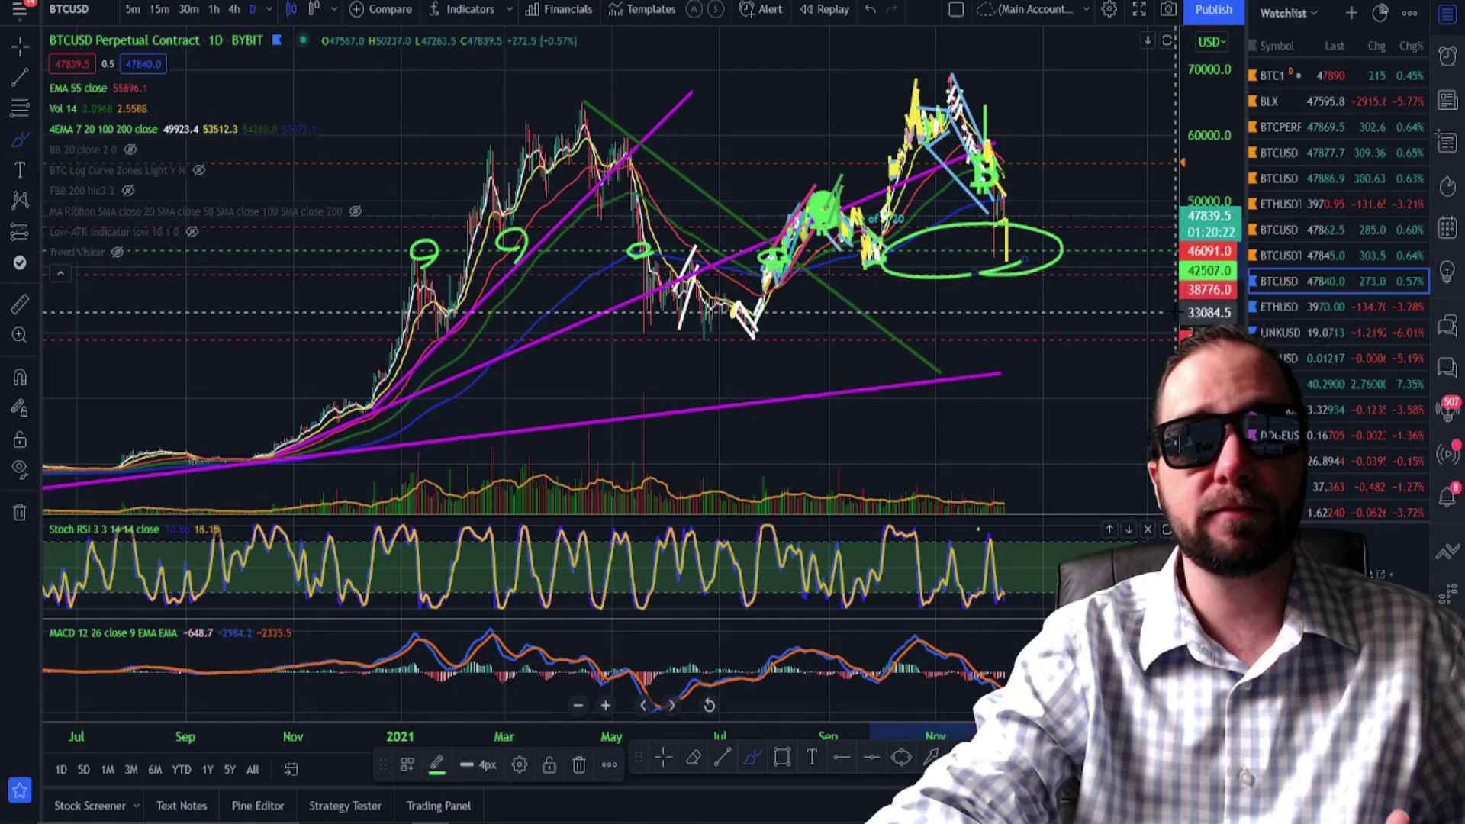
click(871, 10)
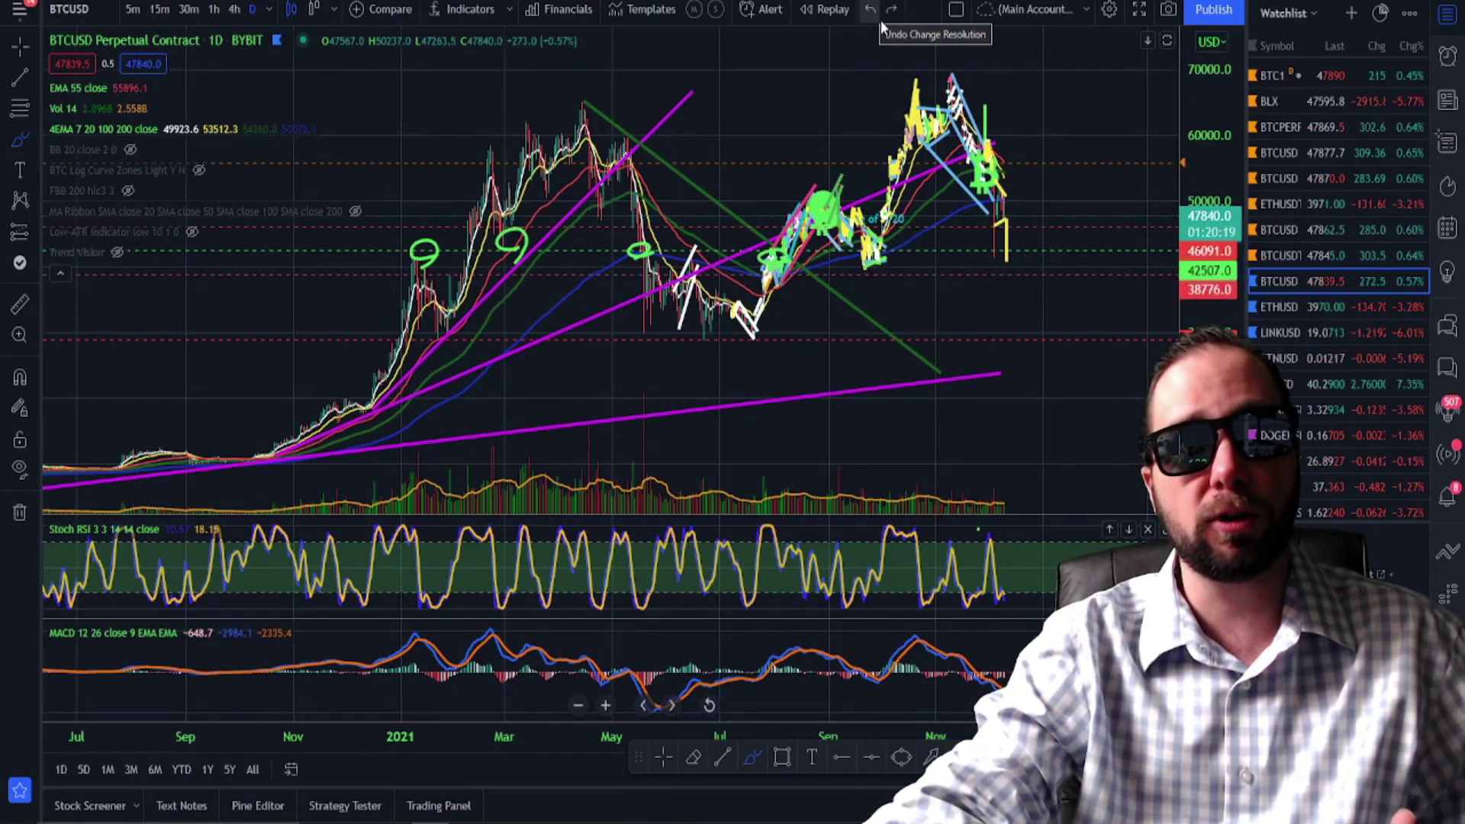
mouse_move(584, 101)
mouse_down()
mouse_move(690, 58)
mouse_move(921, 77)
mouse_move(1134, 60)
mouse_up()
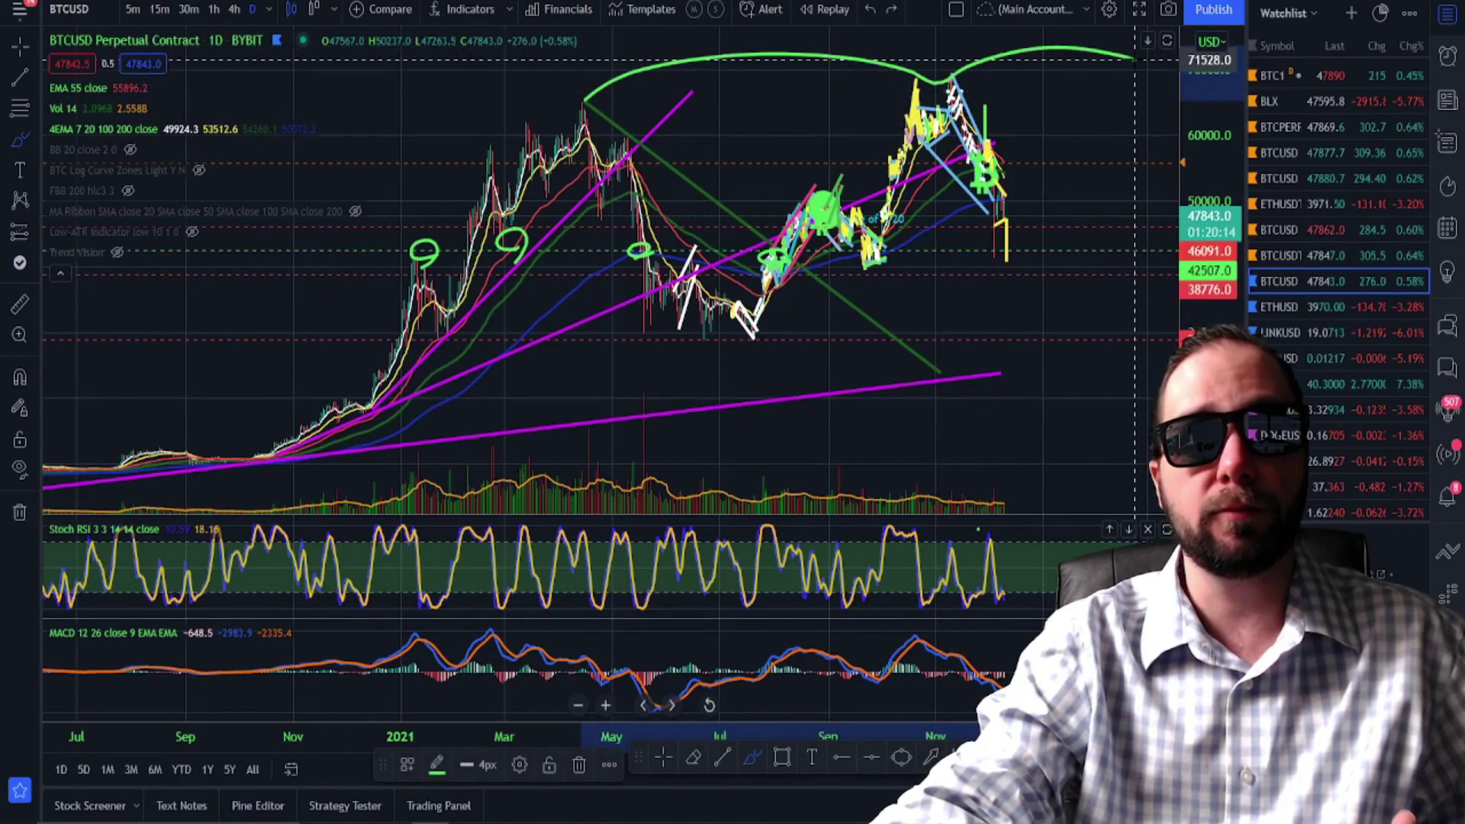
click(871, 8)
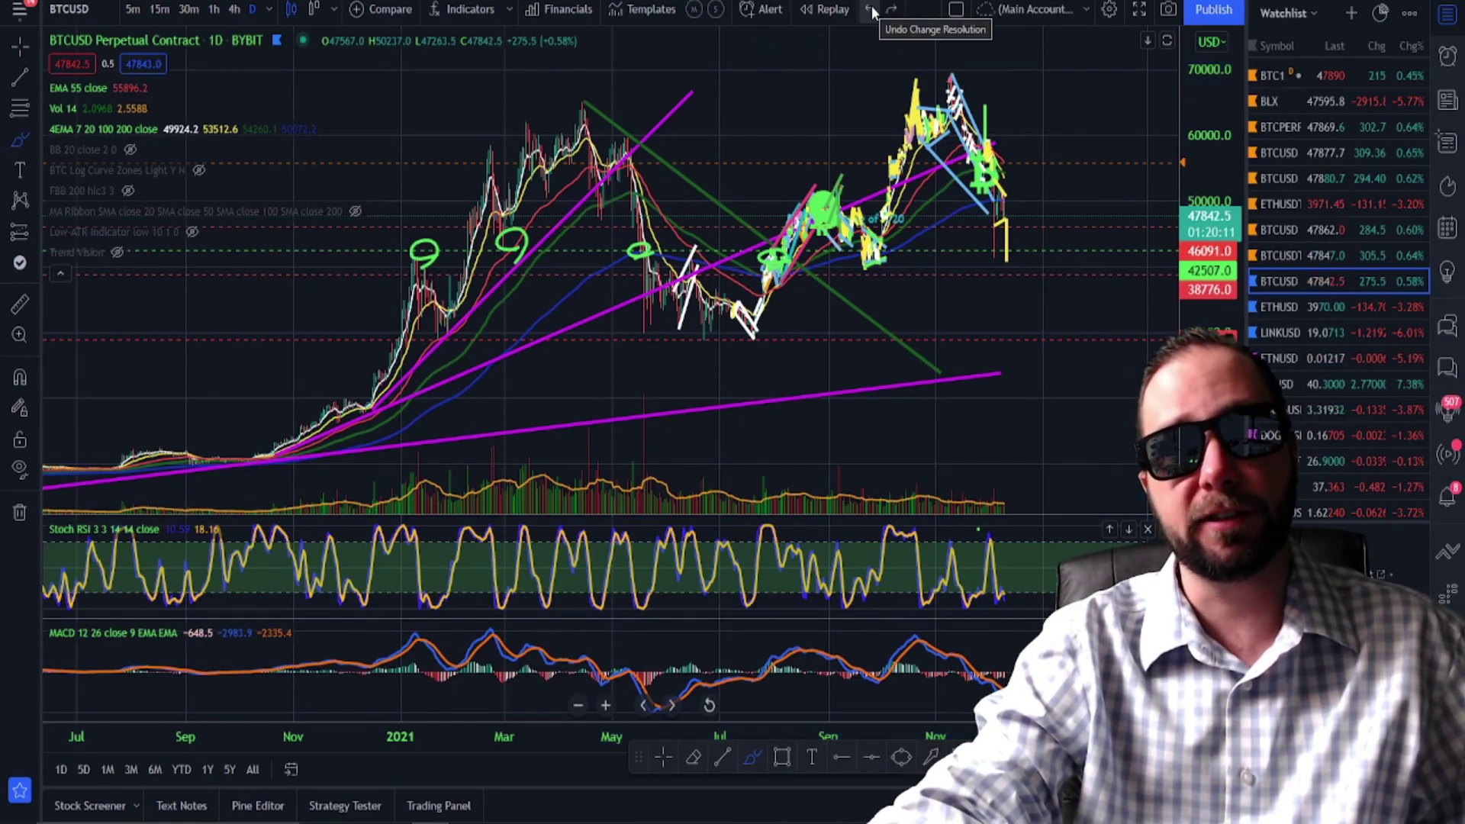